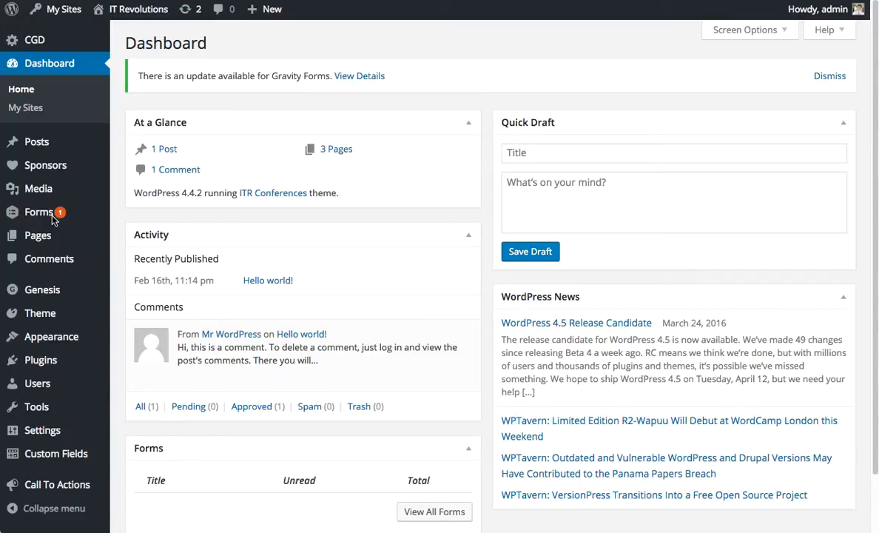
Look at the IT Revolutions forms list, and open the forms list of the DevOps Enterprise US site.
{"action": "mouse_move", "coordinate": [42, 222]}
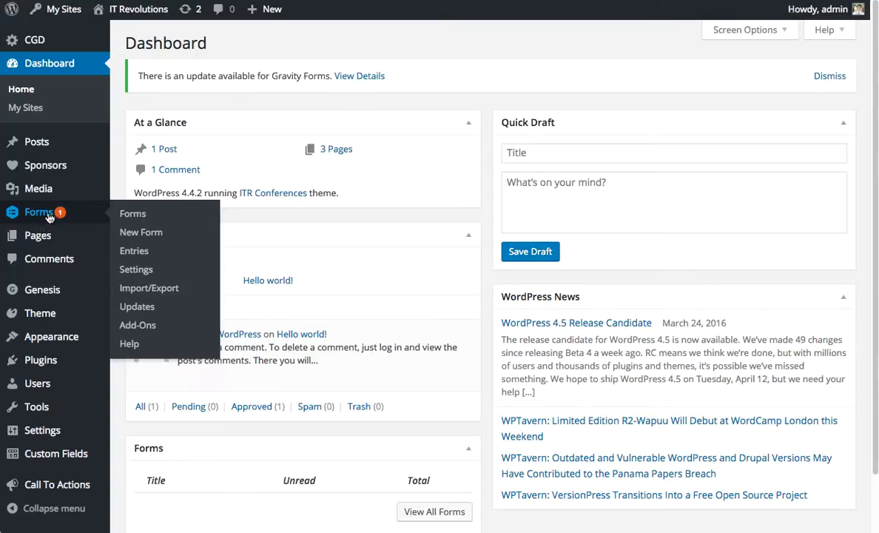
{"action": "left_click", "coordinate": [133, 220]}
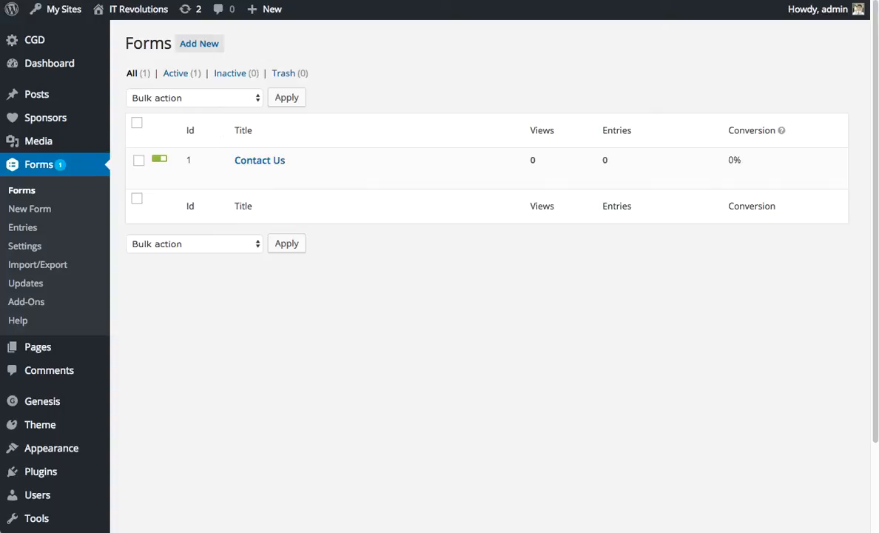
{"action": "mouse_move", "coordinate": [63, 9]}
{"action": "mouse_move", "coordinate": [111, 78]}
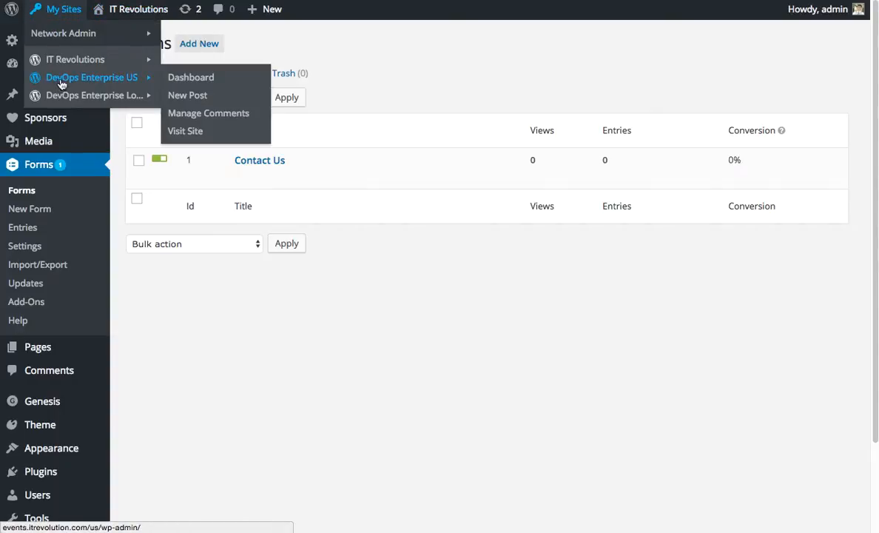
{"action": "left_click", "coordinate": [202, 85]}
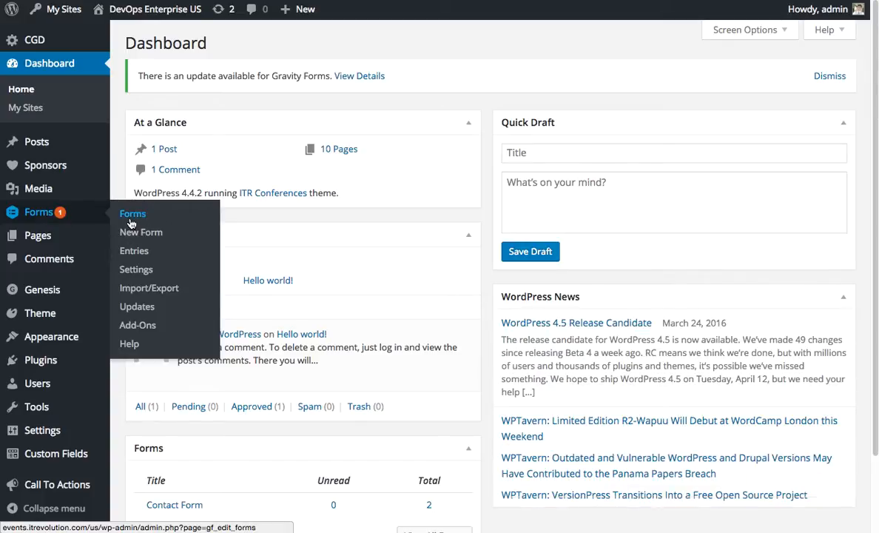
{"action": "left_click", "coordinate": [129, 216]}
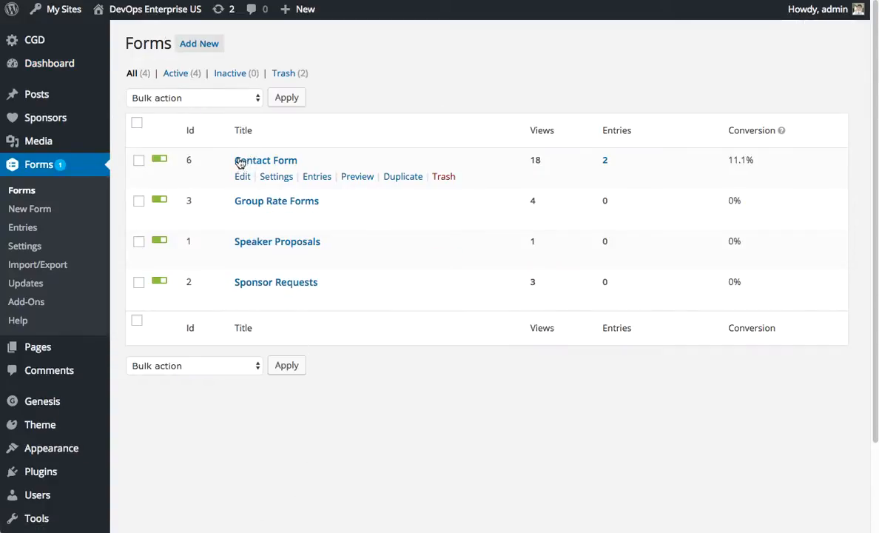
Open the Contact Form for editing and look over its fields.
{"action": "mouse_move", "coordinate": [311, 170]}
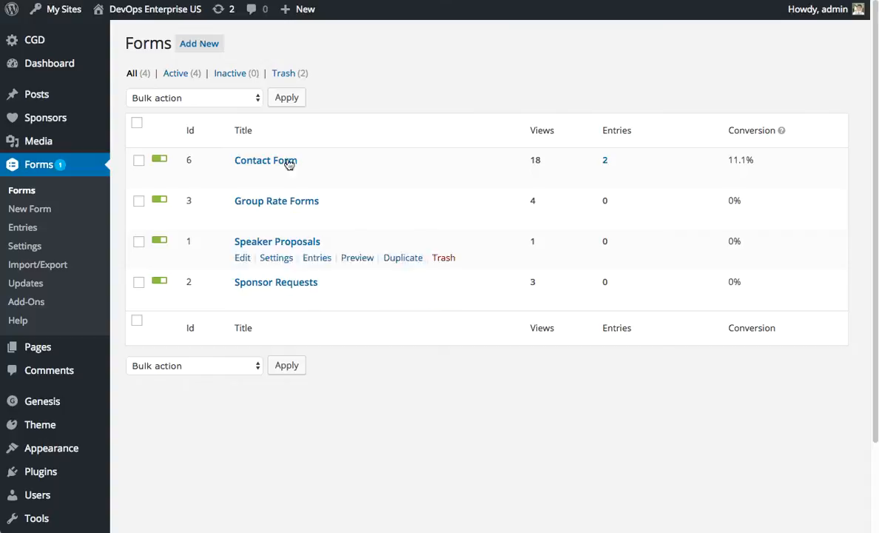
{"action": "left_click", "coordinate": [242, 177]}
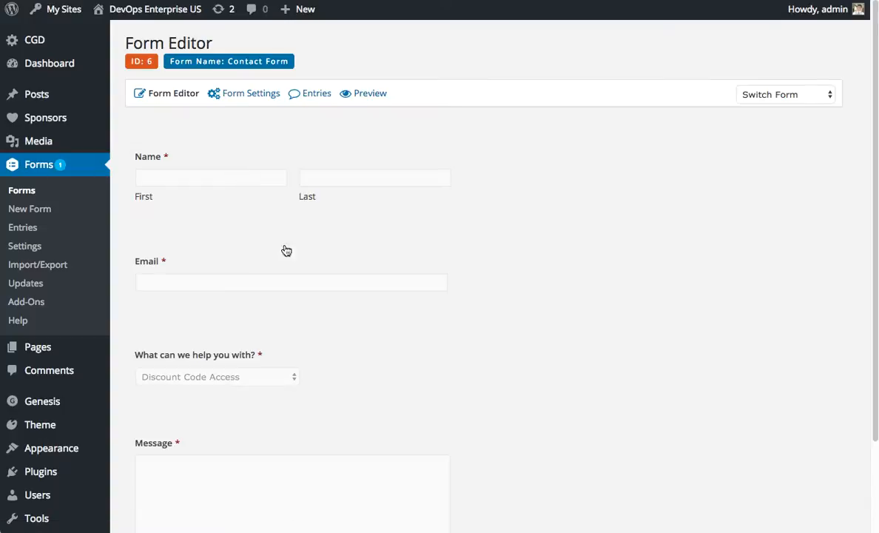
{"action": "scroll", "coordinate": [174, 217], "scroll_direction": "down", "scroll_amount": 2}
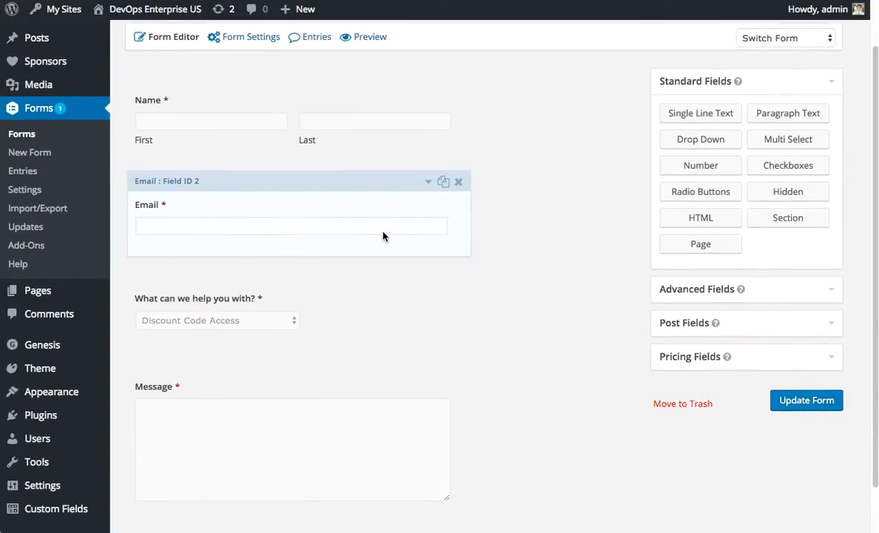
{"action": "scroll", "coordinate": [376, 316], "scroll_direction": "down", "scroll_amount": 2}
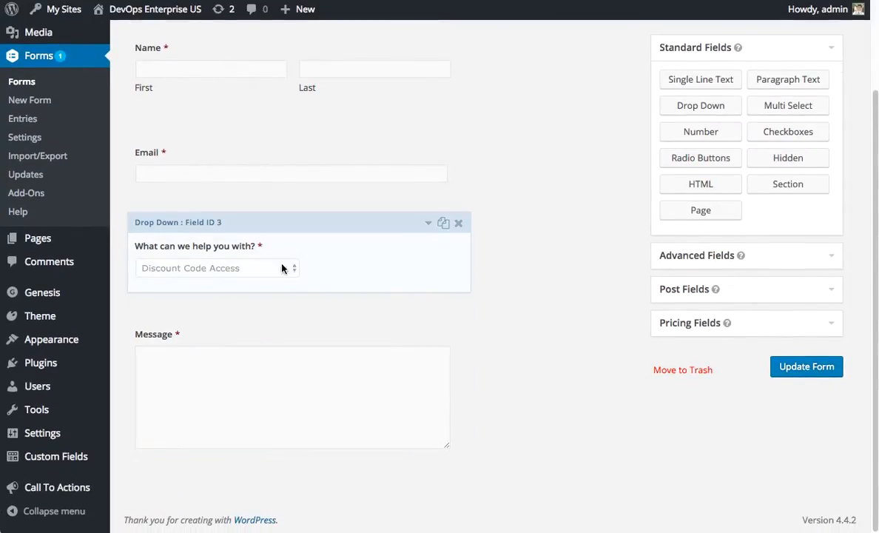
{"action": "scroll", "coordinate": [373, 246], "scroll_direction": "up", "scroll_amount": 4}
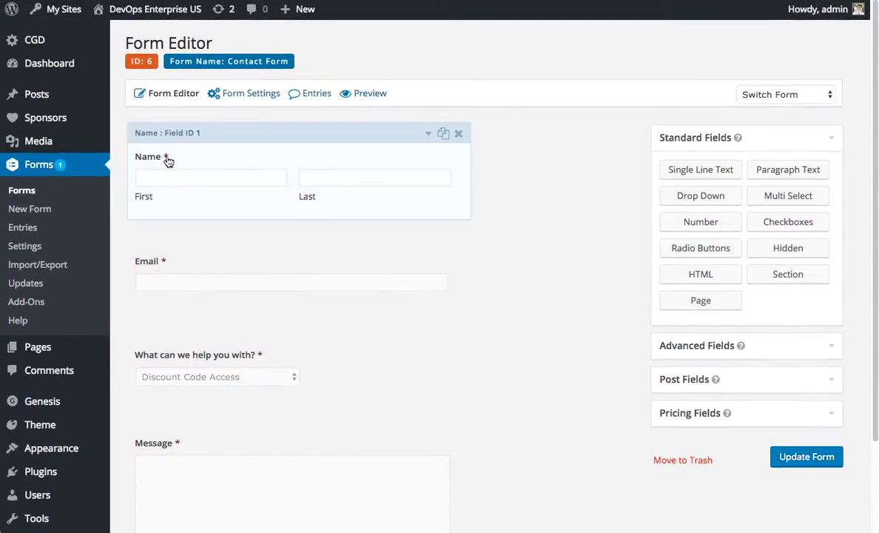
{"action": "scroll", "coordinate": [200, 271], "scroll_direction": "down", "scroll_amount": 1}
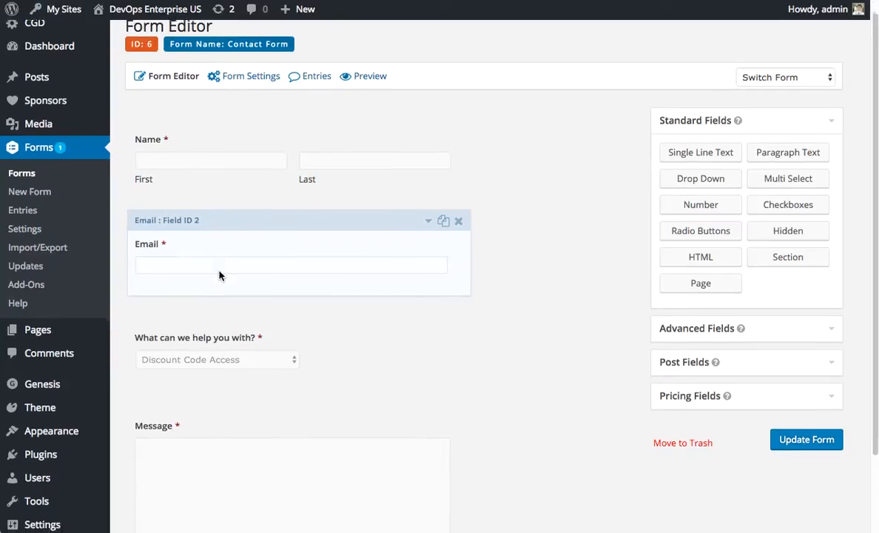
Expand the settings of the Name field and examine its sub-field toggles and the required rule.
{"action": "left_click", "coordinate": [337, 317]}
{"action": "left_click", "coordinate": [296, 237]}
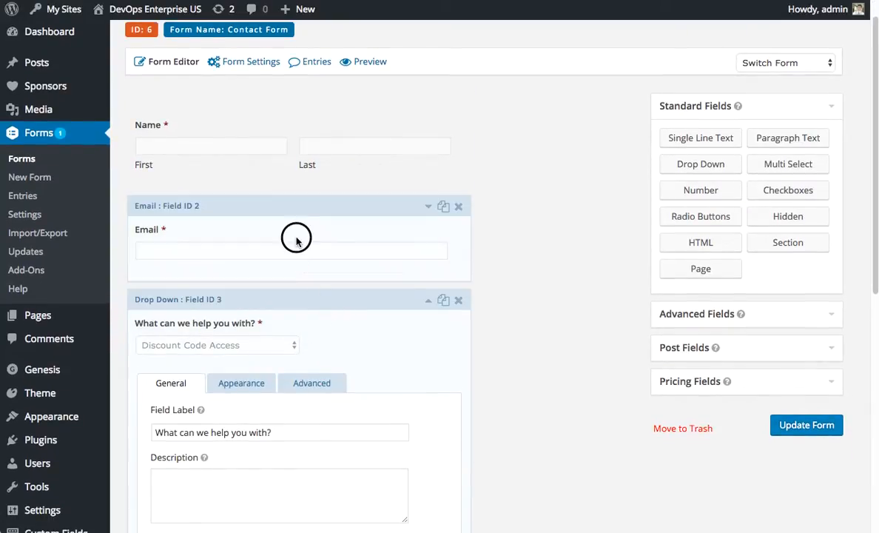
{"action": "left_click", "coordinate": [298, 174]}
{"action": "scroll", "coordinate": [296, 237], "scroll_direction": "down", "scroll_amount": 5}
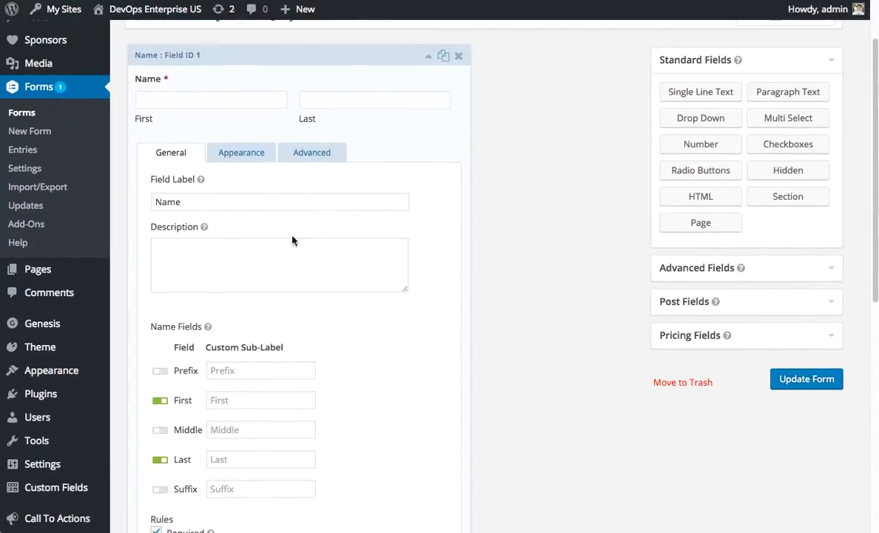
{"action": "scroll", "coordinate": [298, 252], "scroll_direction": "down", "scroll_amount": 2}
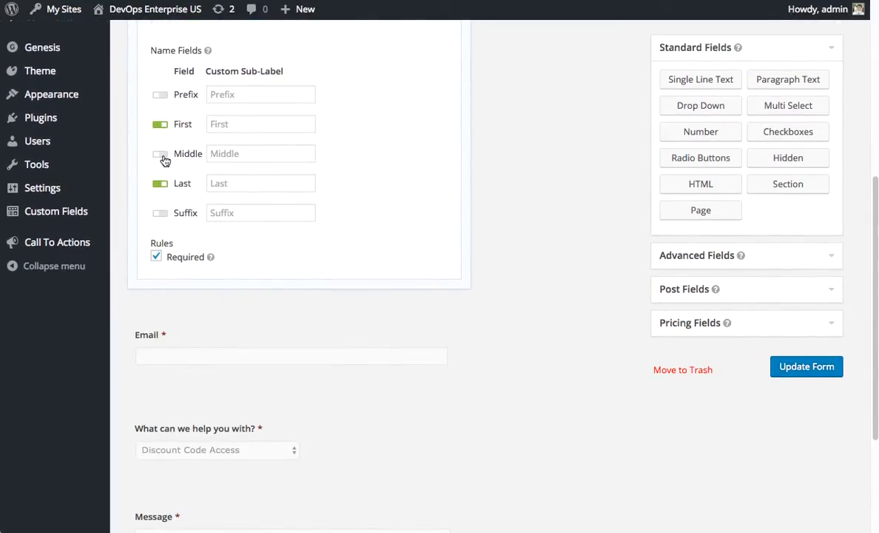
{"action": "scroll", "coordinate": [230, 197], "scroll_direction": "down", "scroll_amount": 1}
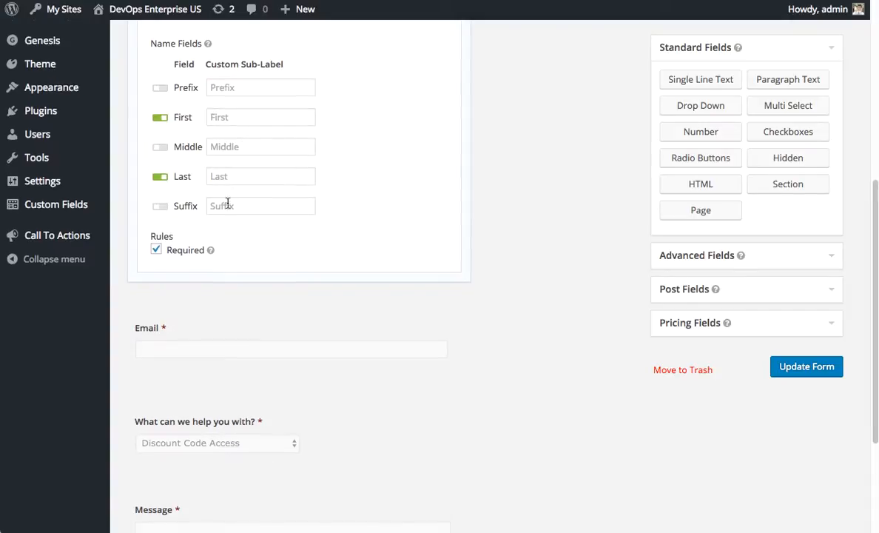
{"action": "scroll", "coordinate": [265, 276], "scroll_direction": "down", "scroll_amount": 2}
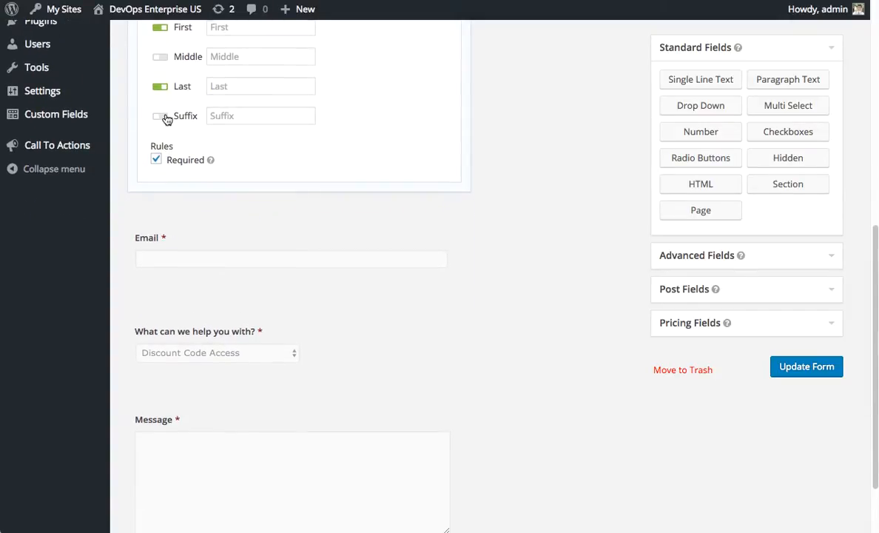
{"action": "scroll", "coordinate": [166, 118], "scroll_direction": "up", "scroll_amount": 1}
{"action": "left_click", "coordinate": [162, 154]}
{"action": "scroll", "coordinate": [343, 292], "scroll_direction": "down", "scroll_amount": 2}
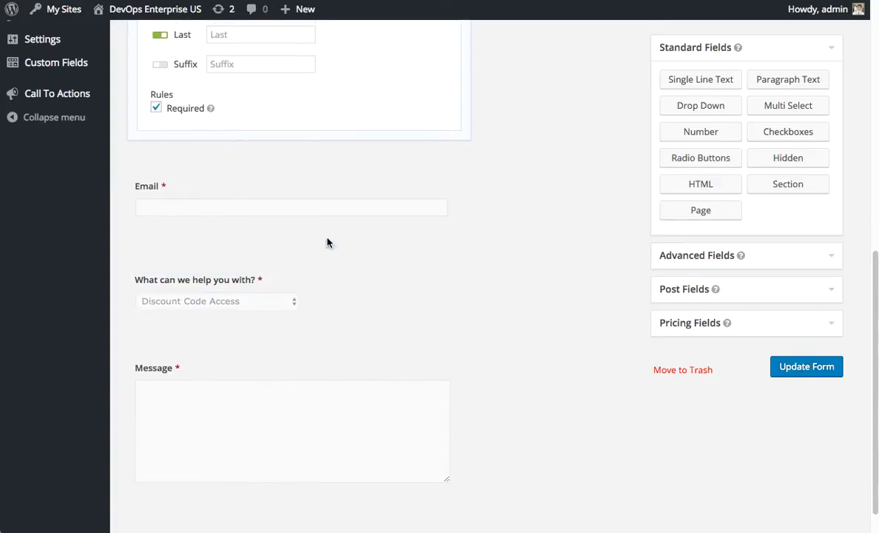
Review the Email field's general settings and the choices of the "What can we help you with?" drop-down.
{"action": "left_click", "coordinate": [330, 224]}
{"action": "scroll", "coordinate": [296, 220], "scroll_direction": "up", "scroll_amount": 3}
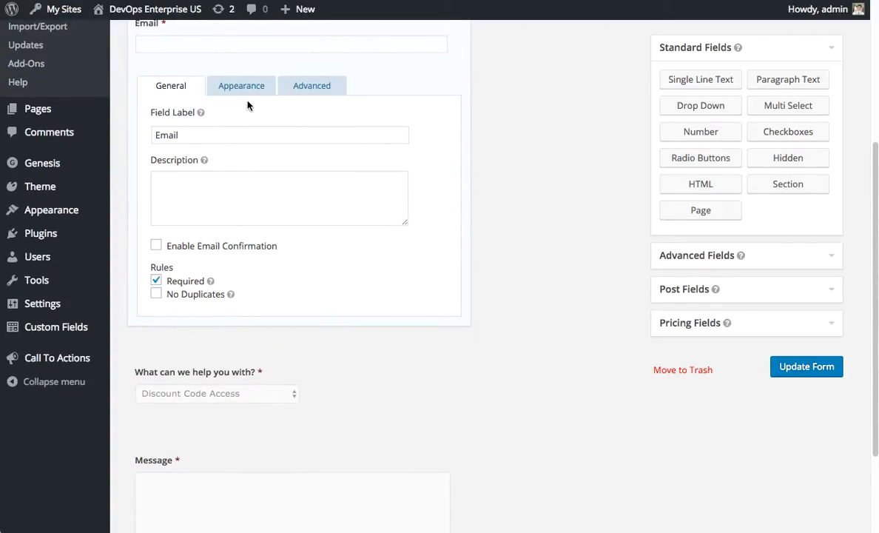
{"action": "scroll", "coordinate": [248, 105], "scroll_direction": "up", "scroll_amount": 1}
{"action": "scroll", "coordinate": [293, 249], "scroll_direction": "down", "scroll_amount": 4}
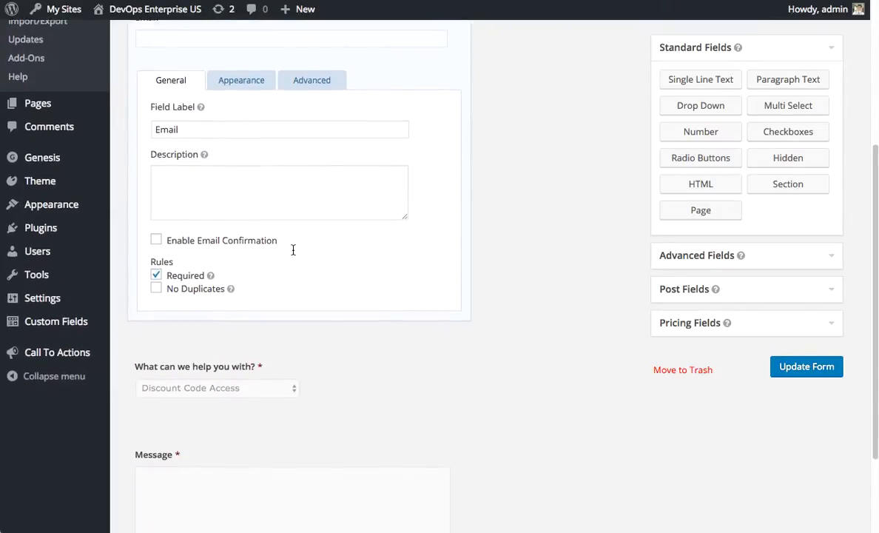
{"action": "left_click", "coordinate": [296, 305]}
{"action": "scroll", "coordinate": [307, 306], "scroll_direction": "down", "scroll_amount": 3}
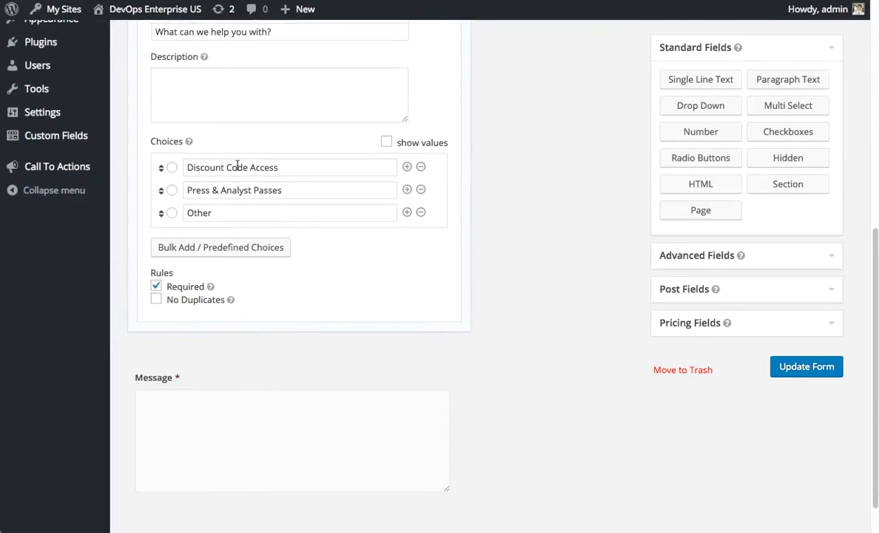
{"action": "scroll", "coordinate": [236, 165], "scroll_direction": "up", "scroll_amount": 3}
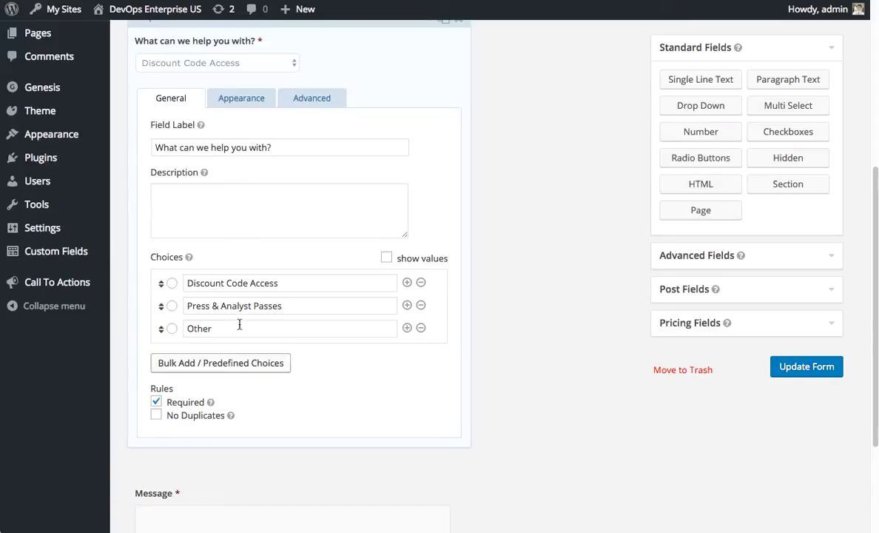
Try adding a blank choice below Other in the drop-down, remove it again, and collapse the field's settings.
{"action": "left_click", "coordinate": [407, 328]}
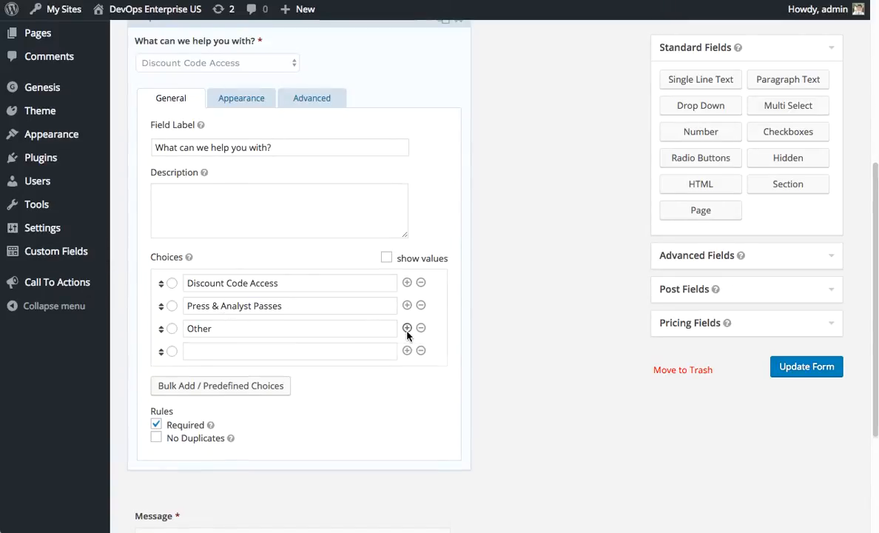
{"action": "left_click", "coordinate": [201, 352]}
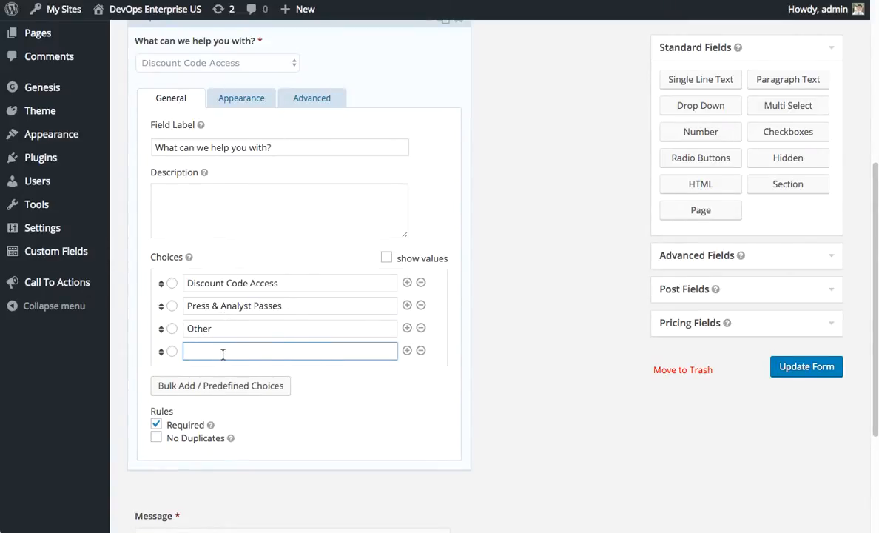
{"action": "mouse_move", "coordinate": [161, 353]}
{"action": "left_mouse_down"}
{"action": "mouse_move", "coordinate": [159, 325]}
{"action": "mouse_move", "coordinate": [153, 358]}
{"action": "left_mouse_up"}
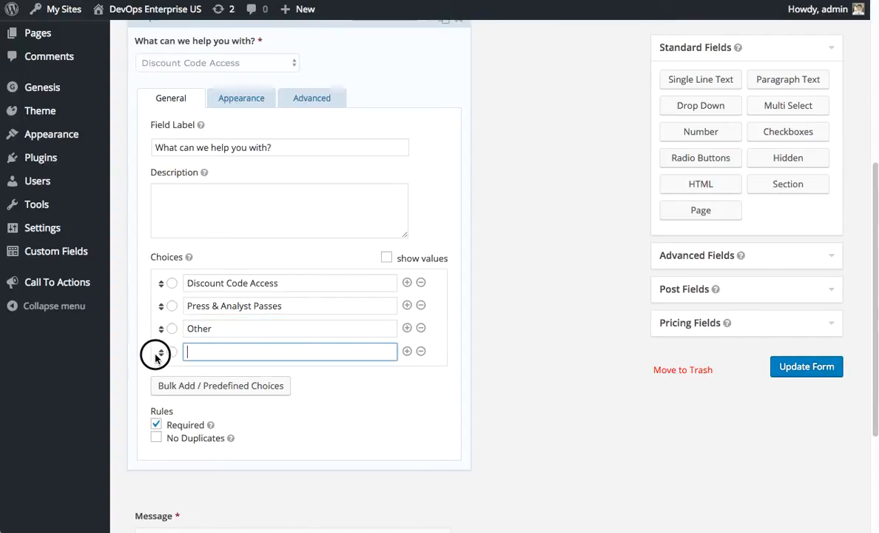
{"action": "left_click", "coordinate": [421, 353]}
{"action": "scroll", "coordinate": [319, 373], "scroll_direction": "up", "scroll_amount": 5}
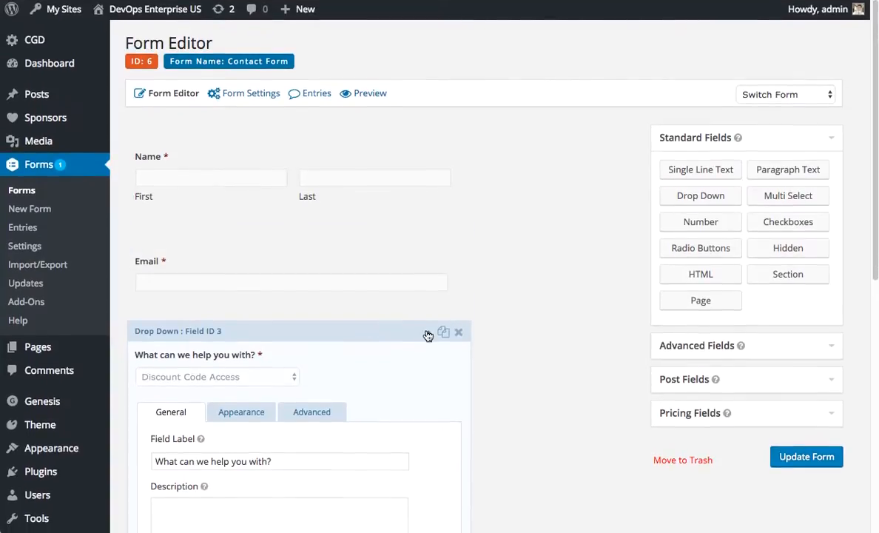
{"action": "left_click", "coordinate": [429, 334]}
Browse the Advanced, Post and Pricing field groups available for the form, and save the Contact Form.
{"action": "scroll", "coordinate": [415, 347], "scroll_direction": "down", "scroll_amount": 2}
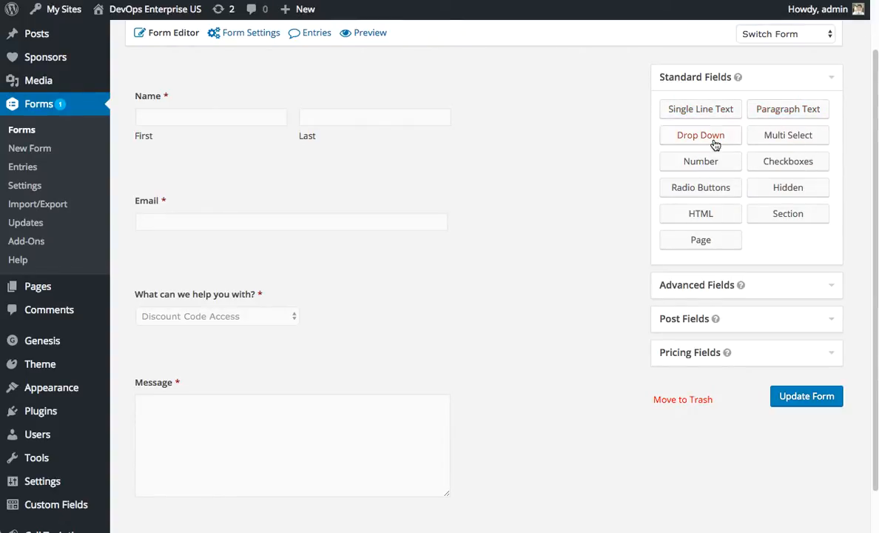
{"action": "left_click", "coordinate": [834, 287]}
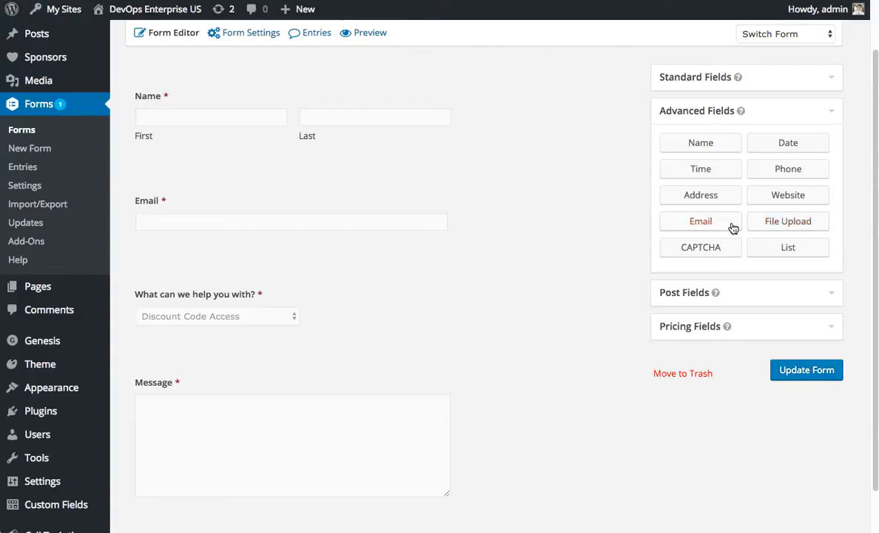
{"action": "left_click", "coordinate": [822, 294]}
{"action": "left_click", "coordinate": [819, 308]}
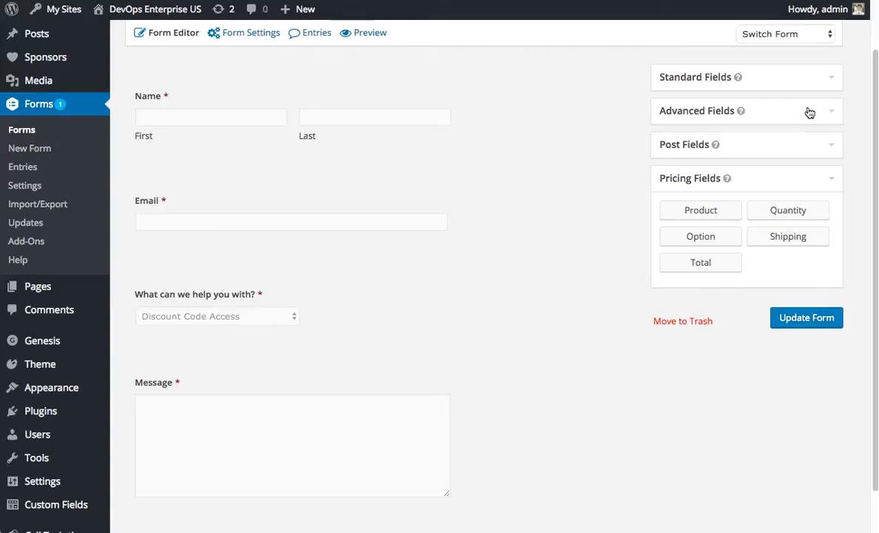
{"action": "left_click", "coordinate": [826, 183]}
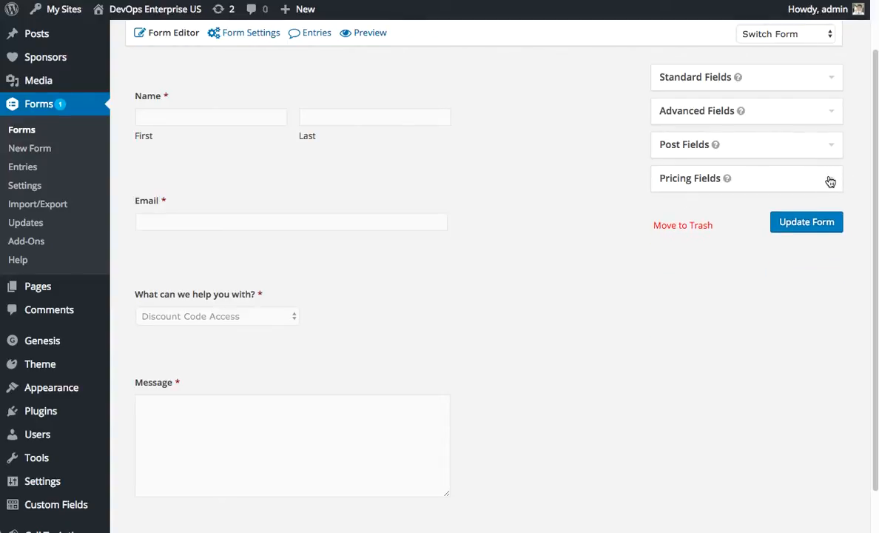
{"action": "left_click", "coordinate": [797, 224]}
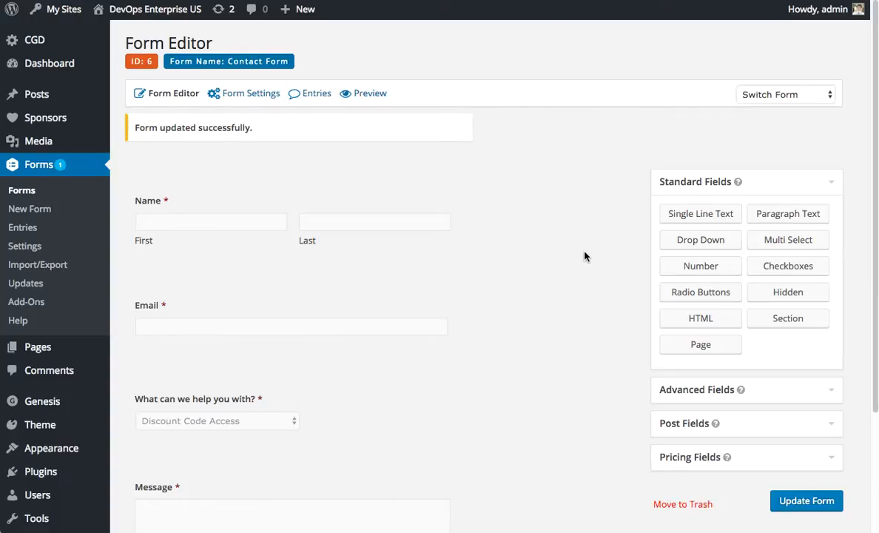
Open the Contact Form's entries and check which form fields the entry search can filter by.
{"action": "left_click", "coordinate": [18, 232]}
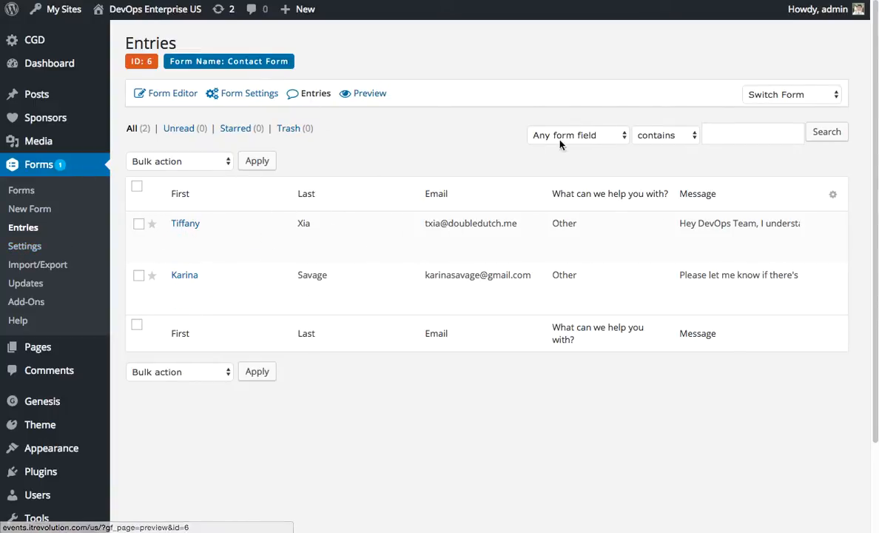
{"action": "left_click", "coordinate": [599, 135]}
{"action": "left_click", "coordinate": [599, 136]}
View the entries of Group Rate Forms, and switch to the entries of Sponsor Requests.
{"action": "left_click", "coordinate": [742, 93]}
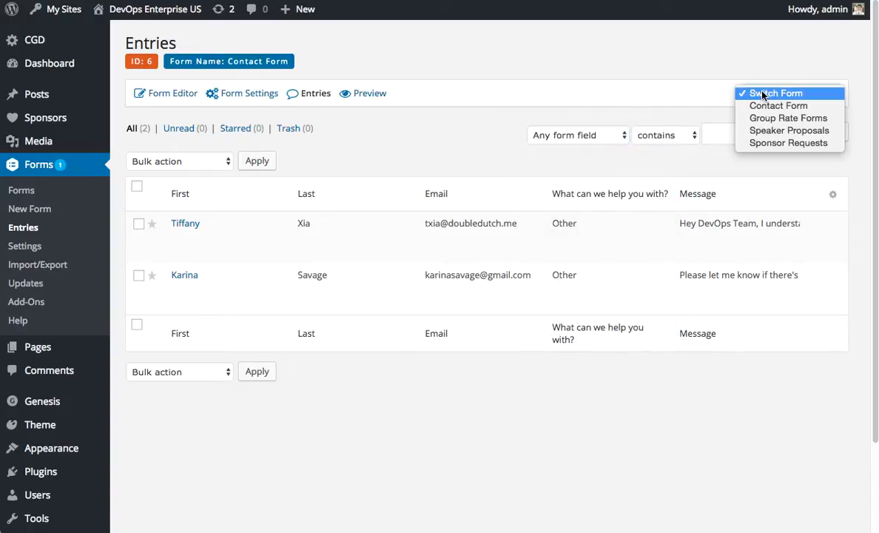
{"action": "left_click", "coordinate": [769, 118]}
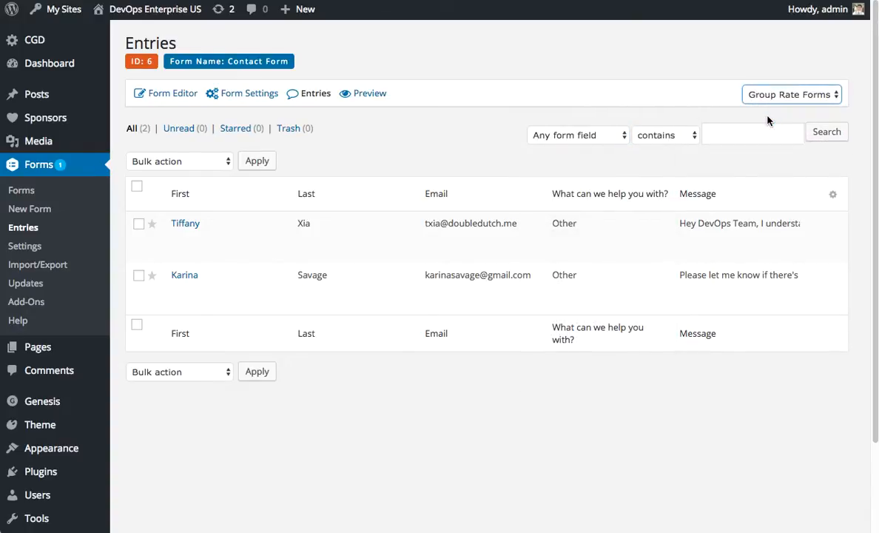
{"action": "left_click", "coordinate": [777, 94]}
{"action": "left_click", "coordinate": [779, 132]}
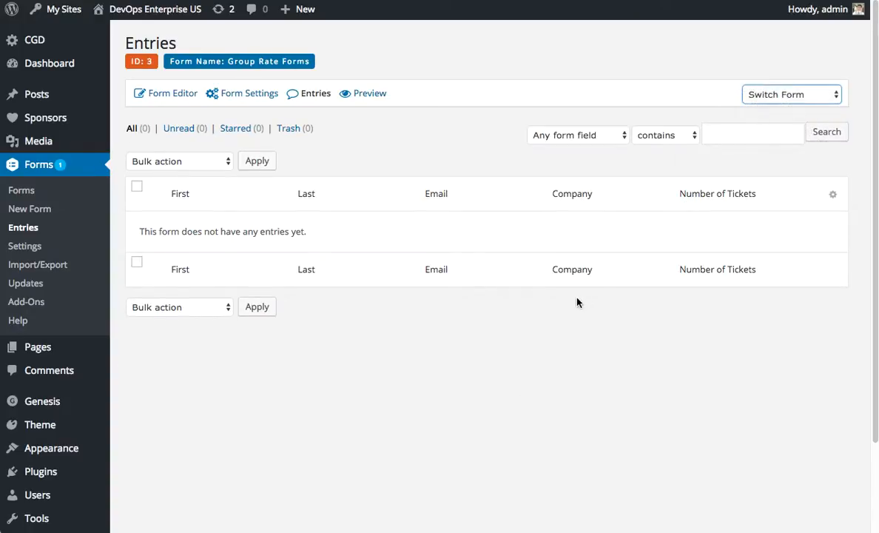
{"action": "left_click", "coordinate": [795, 100]}
{"action": "left_click", "coordinate": [661, 273]}
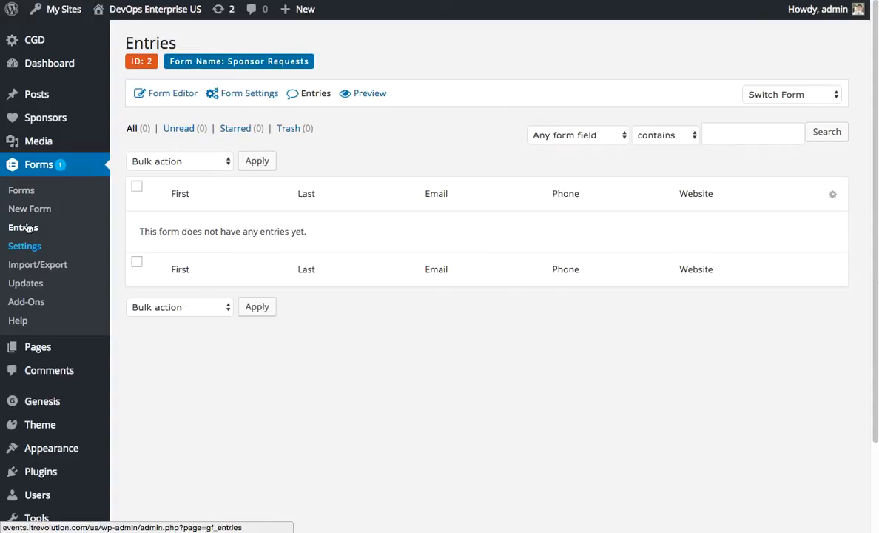
Go back to the forms list and open the Contact Form's Admin Notification for editing.
{"action": "left_click", "coordinate": [27, 194]}
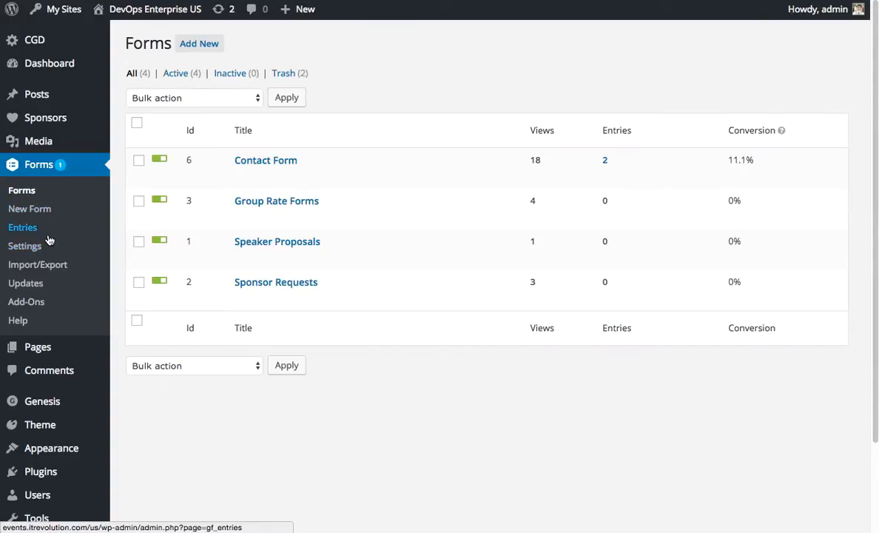
{"action": "mouse_move", "coordinate": [277, 178]}
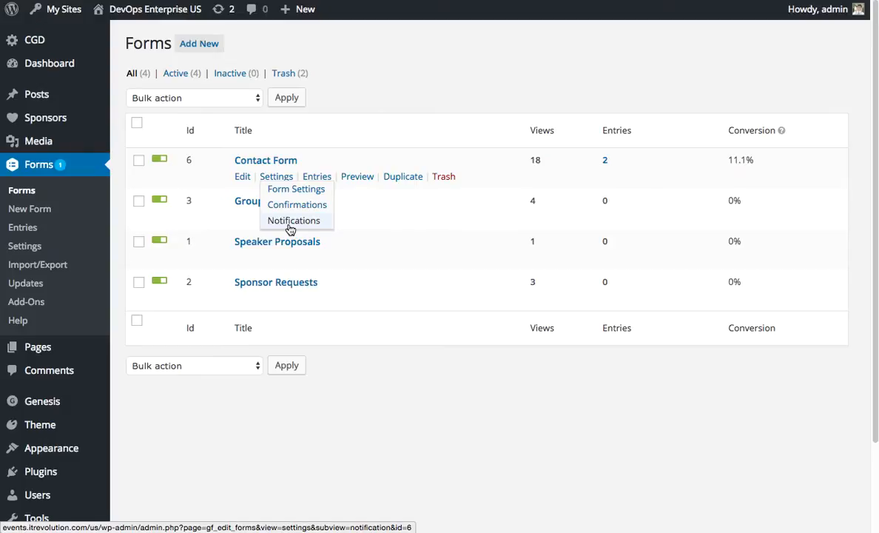
{"action": "scroll", "coordinate": [291, 229], "scroll_direction": "down", "scroll_amount": 1}
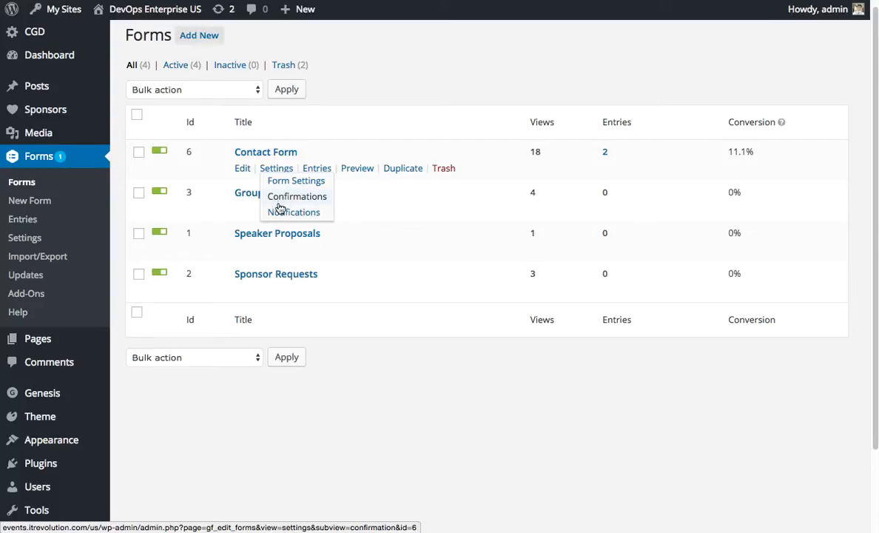
{"action": "left_click", "coordinate": [286, 212]}
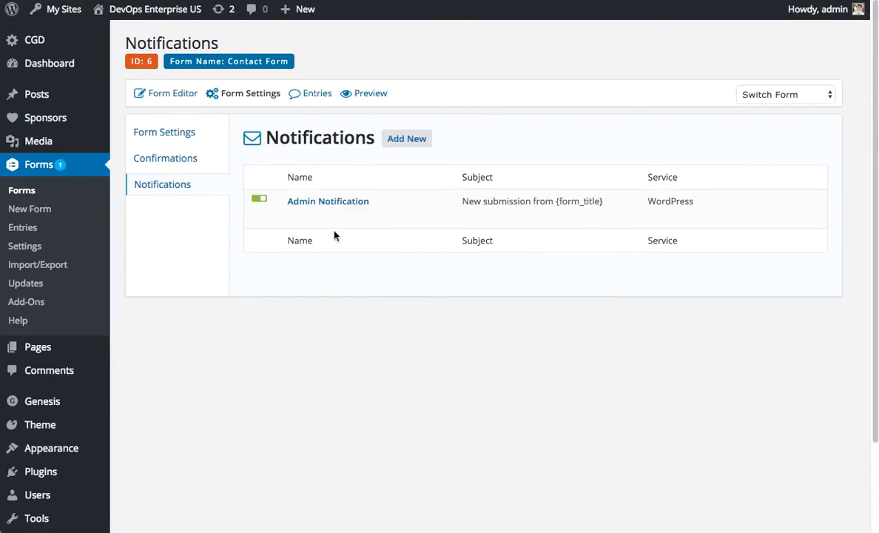
{"action": "mouse_move", "coordinate": [295, 217]}
{"action": "left_click", "coordinate": [295, 218]}
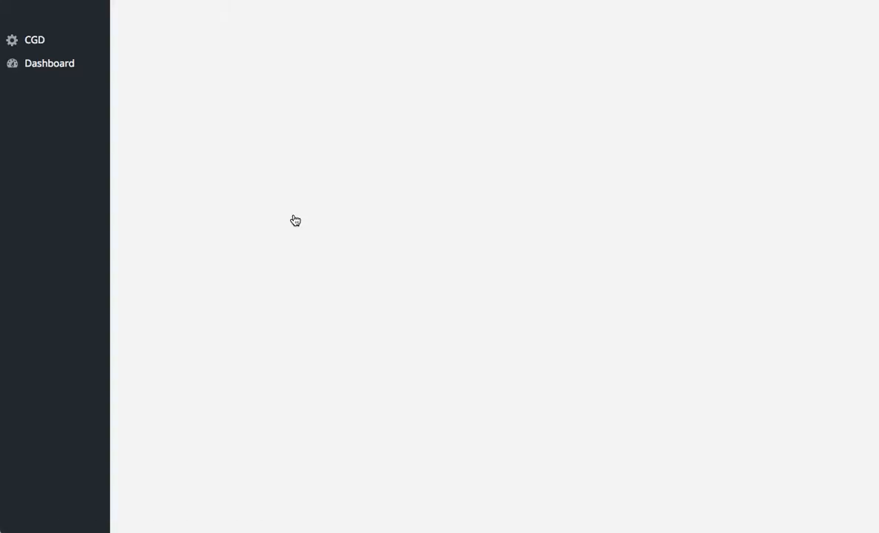
Examine the recipient addresses and the From Email setting of the Admin Notification.
{"action": "scroll", "coordinate": [436, 209], "scroll_direction": "down", "scroll_amount": 1}
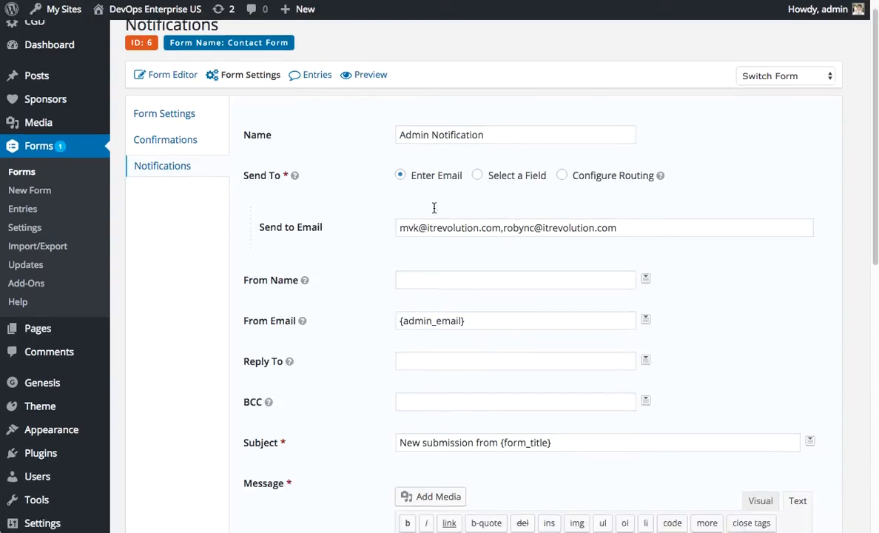
{"action": "left_click_drag", "start_coordinate": [400, 198], "coordinate": [497, 196]}
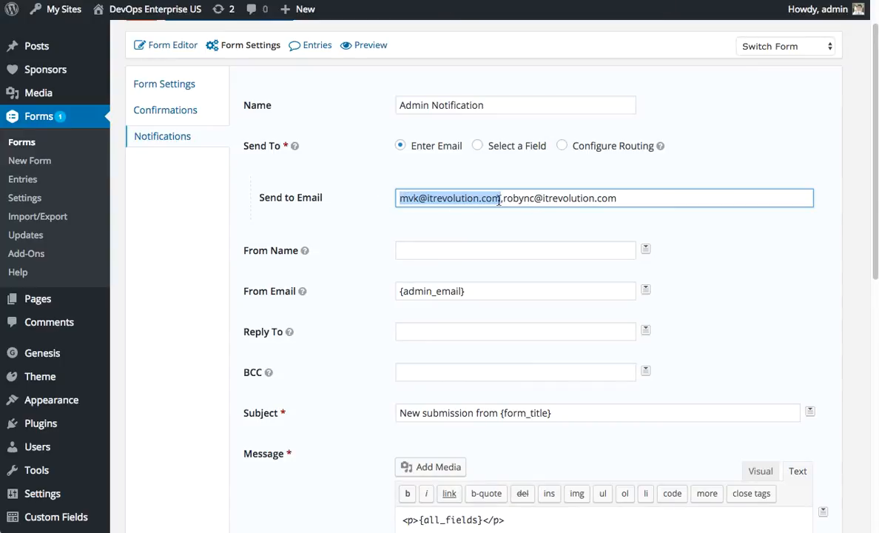
{"action": "left_click_drag", "start_coordinate": [504, 198], "coordinate": [627, 198]}
{"action": "left_click", "coordinate": [626, 197]}
{"action": "scroll", "coordinate": [414, 259], "scroll_direction": "down", "scroll_amount": 1}
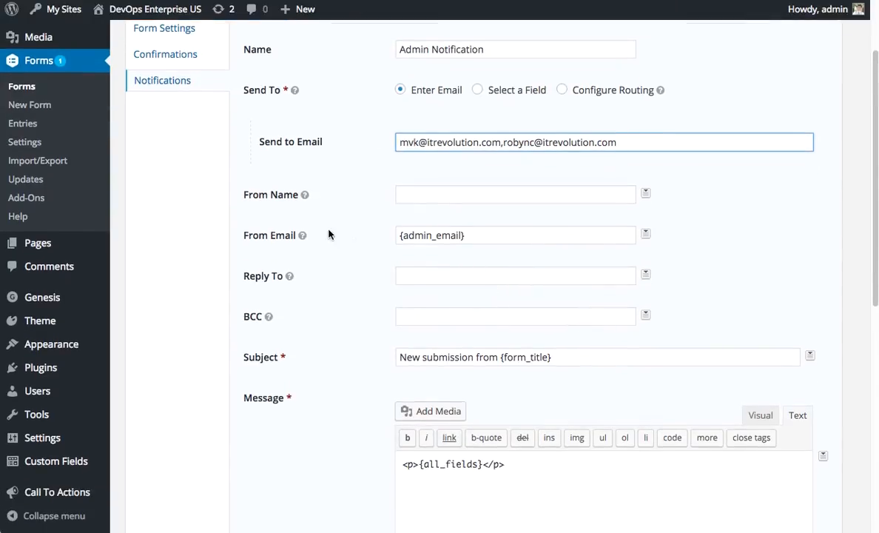
{"action": "triple_click", "coordinate": [474, 206]}
{"action": "scroll", "coordinate": [375, 274], "scroll_direction": "down", "scroll_amount": 1}
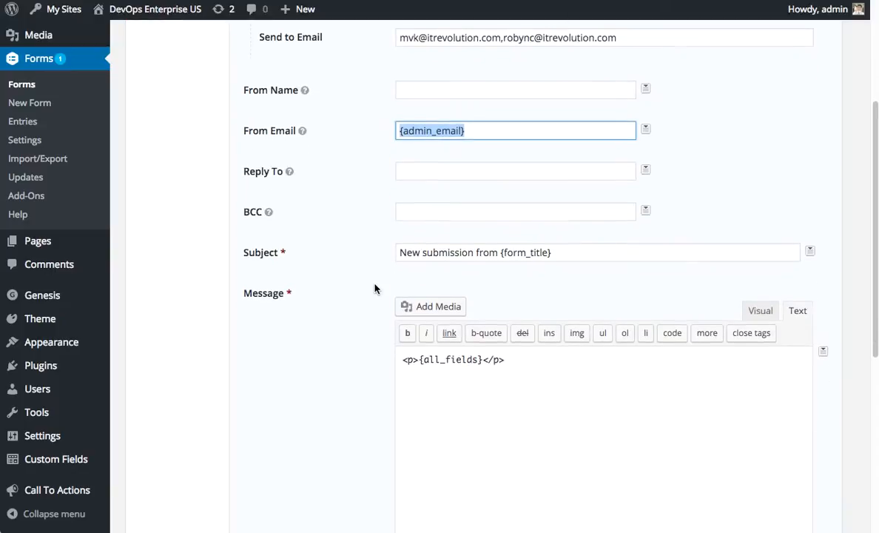
Review the Admin Notification's subject and message merge tags, and update the notification.
{"action": "left_click_drag", "start_coordinate": [548, 257], "coordinate": [418, 252]}
{"action": "double_click", "coordinate": [515, 253]}
{"action": "scroll", "coordinate": [525, 257], "scroll_direction": "down", "scroll_amount": 3}
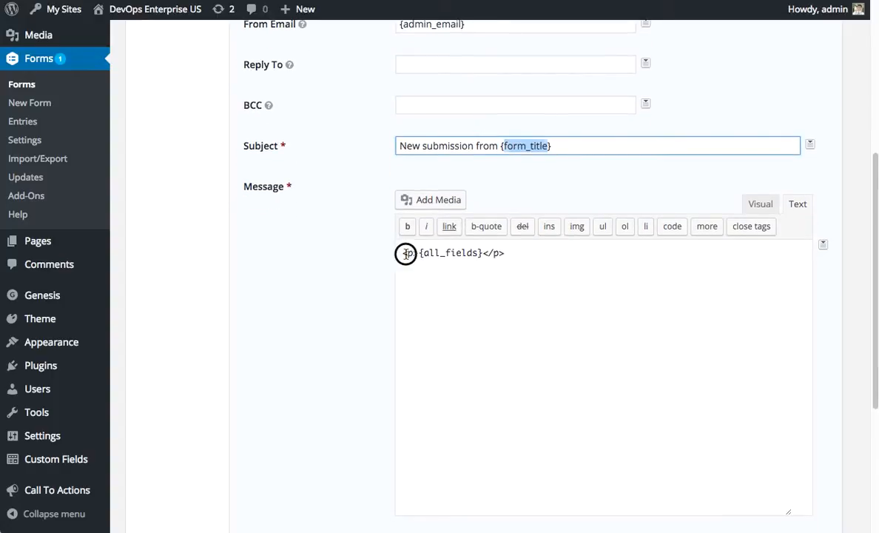
{"action": "left_click_drag", "start_coordinate": [408, 253], "coordinate": [504, 253]}
{"action": "left_click", "coordinate": [423, 288]}
{"action": "scroll", "coordinate": [423, 288], "scroll_direction": "down", "scroll_amount": 7}
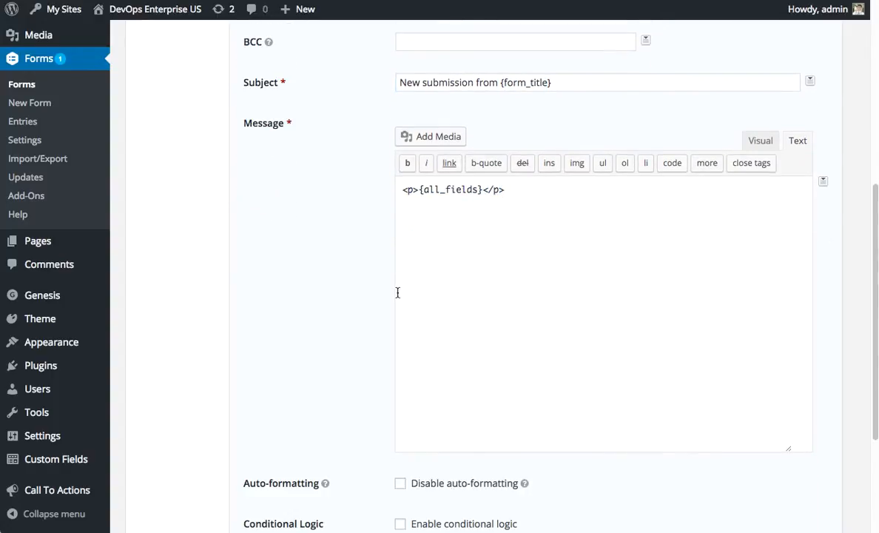
{"action": "left_click", "coordinate": [299, 408]}
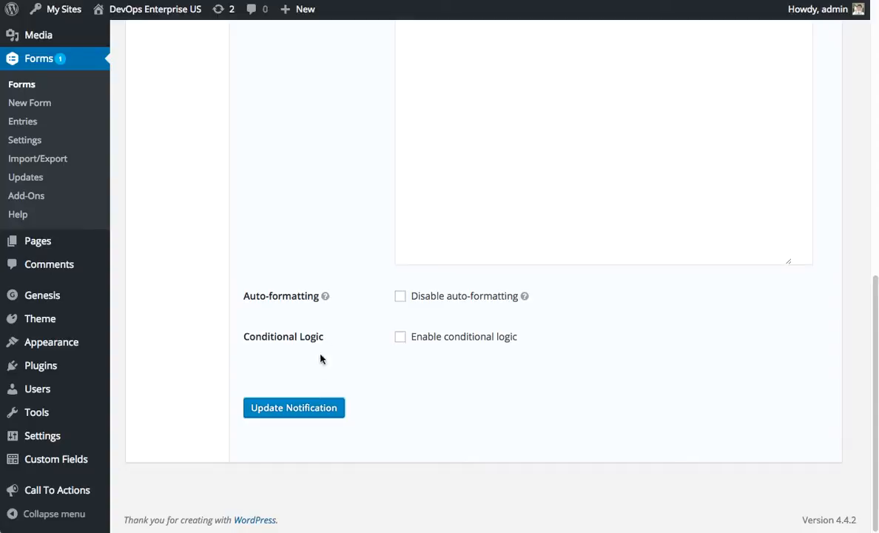
Open the Contact Form's Default Confirmation, review its message text and confirmation type, and save the confirmation.
{"action": "left_click", "coordinate": [176, 196]}
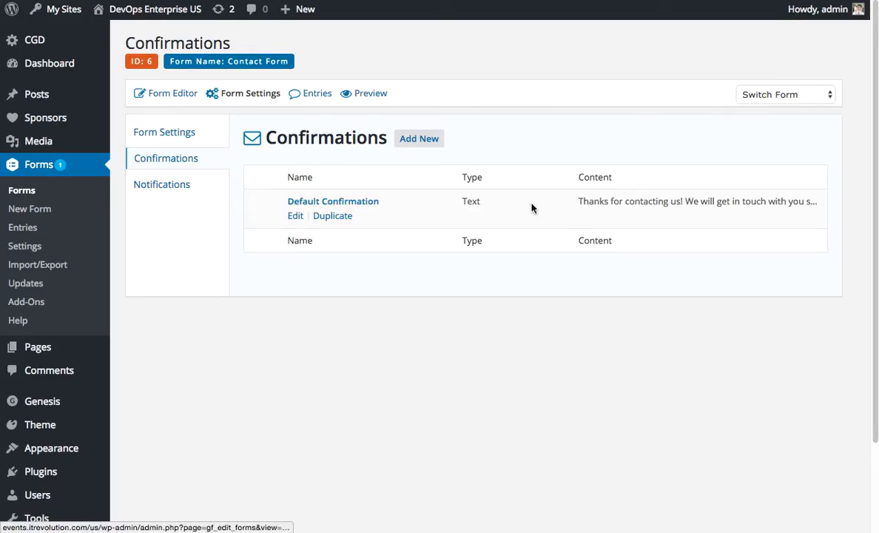
{"action": "left_click", "coordinate": [294, 214]}
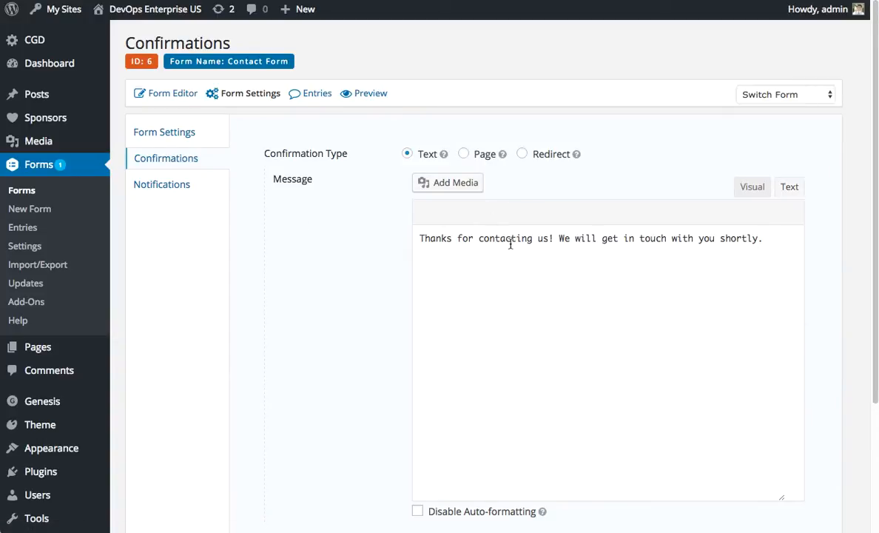
{"action": "left_click_drag", "start_coordinate": [419, 236], "coordinate": [738, 255]}
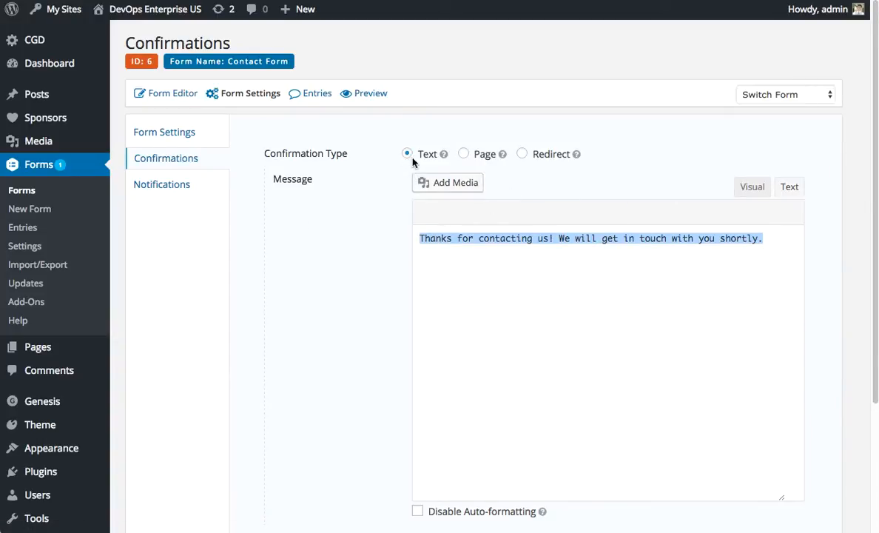
{"action": "scroll", "coordinate": [359, 274], "scroll_direction": "down", "scroll_amount": 3}
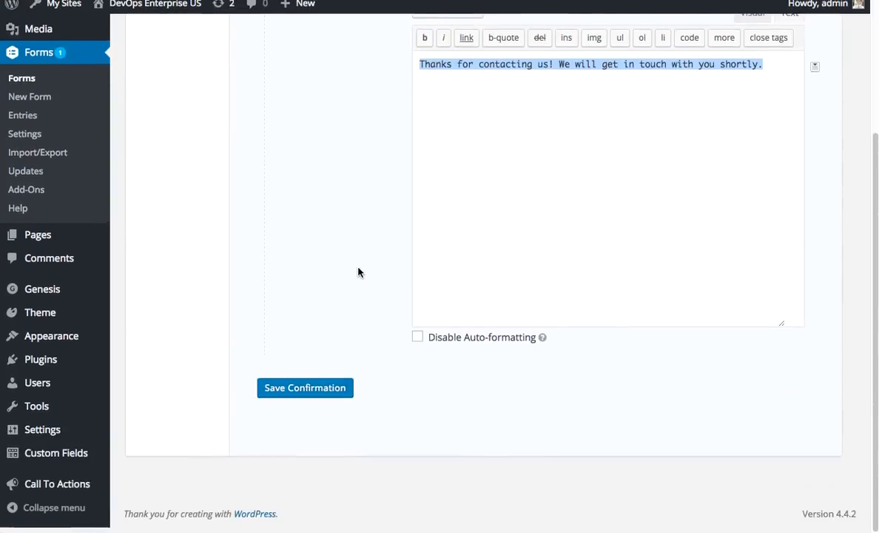
{"action": "left_click", "coordinate": [322, 398]}
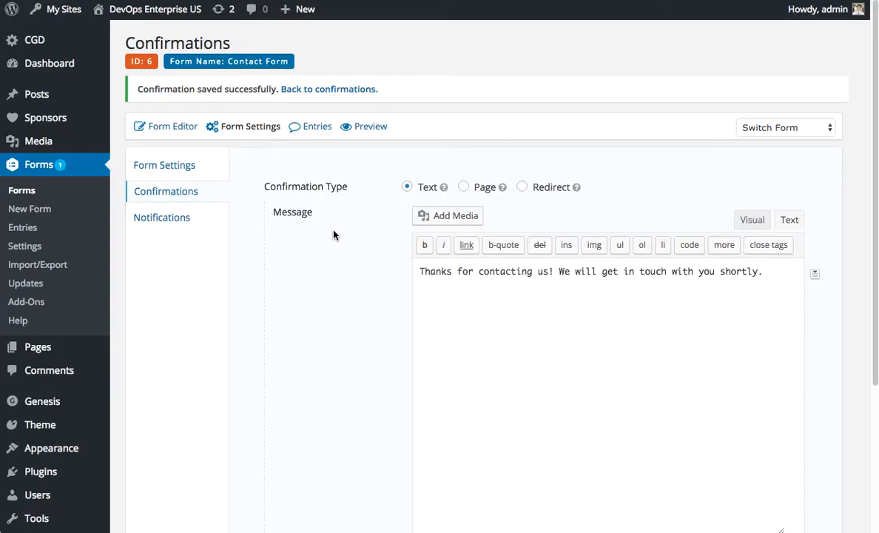
Compare the Contact Form's lists of notifications and confirmations, ending on the notifications.
{"action": "left_click", "coordinate": [167, 219]}
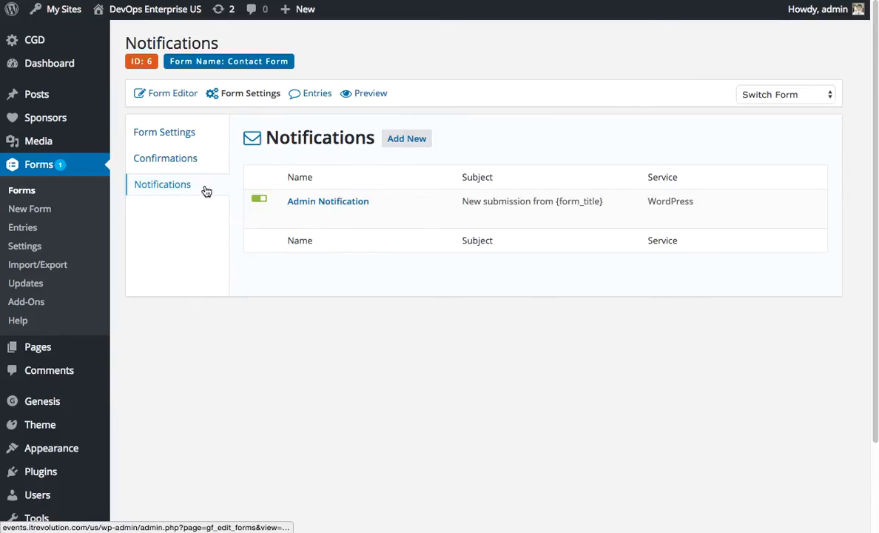
{"action": "left_click", "coordinate": [169, 162]}
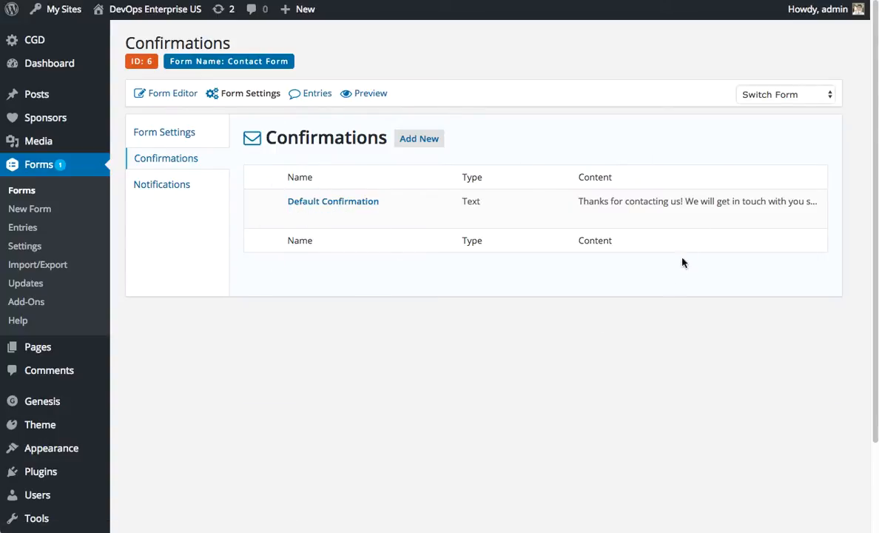
{"action": "left_click", "coordinate": [171, 188]}
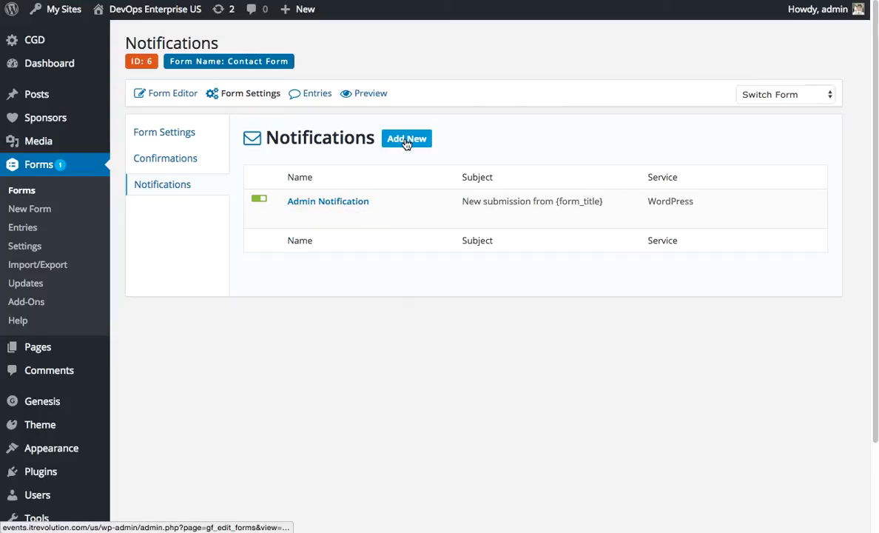
Start a new notification for the Contact Form and name it User Notification.
{"action": "left_click", "coordinate": [407, 142]}
{"action": "left_click", "coordinate": [406, 140]}
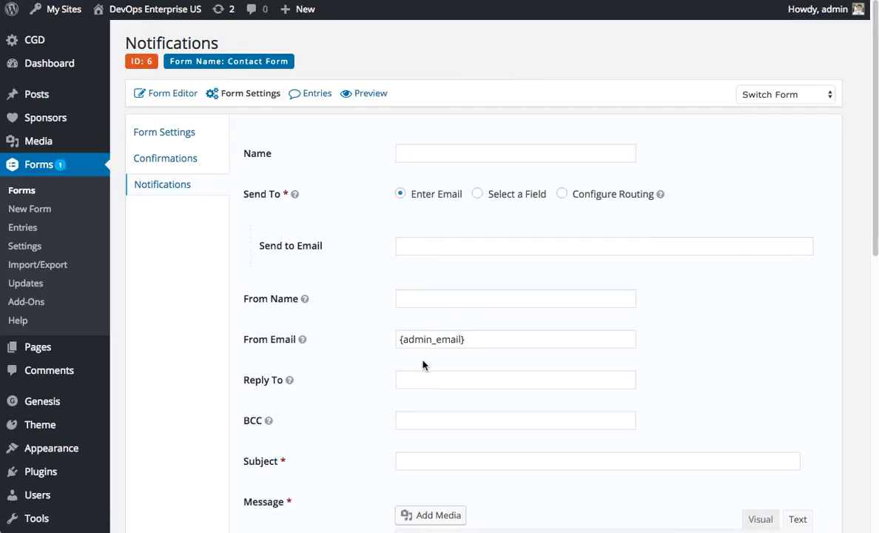
{"action": "left_click", "coordinate": [454, 157]}
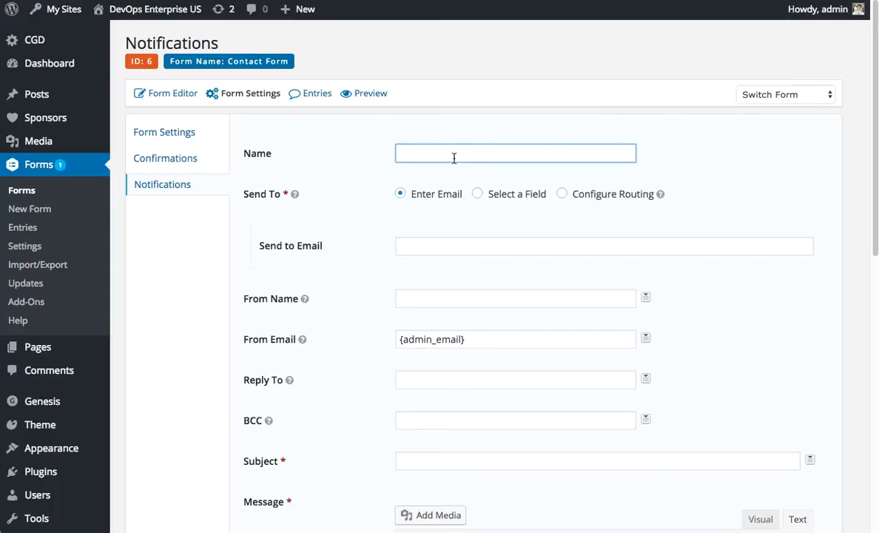
{"action": "type", "text": "User nNotificatio"}
Set the new notification to be sent to the address from the form's Email field.
{"action": "left_click", "coordinate": [478, 195]}
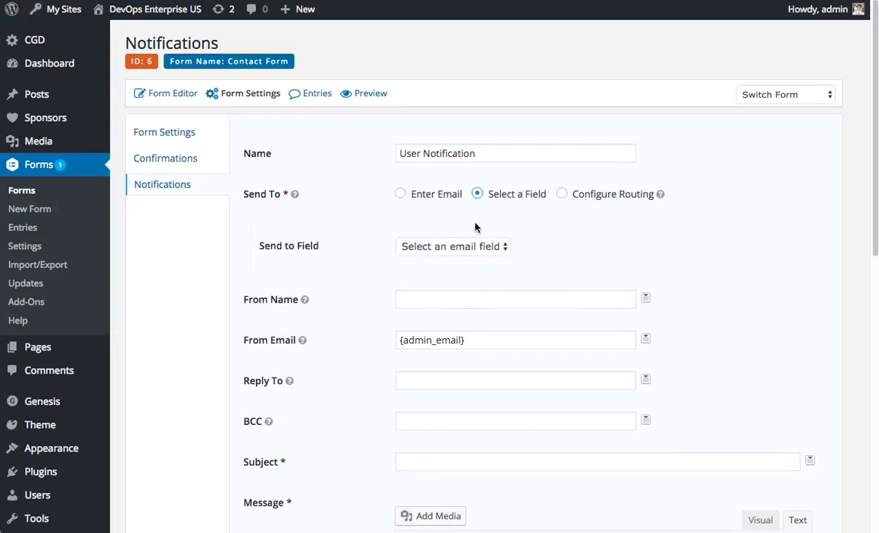
{"action": "left_click", "coordinate": [471, 247]}
{"action": "left_click", "coordinate": [437, 260]}
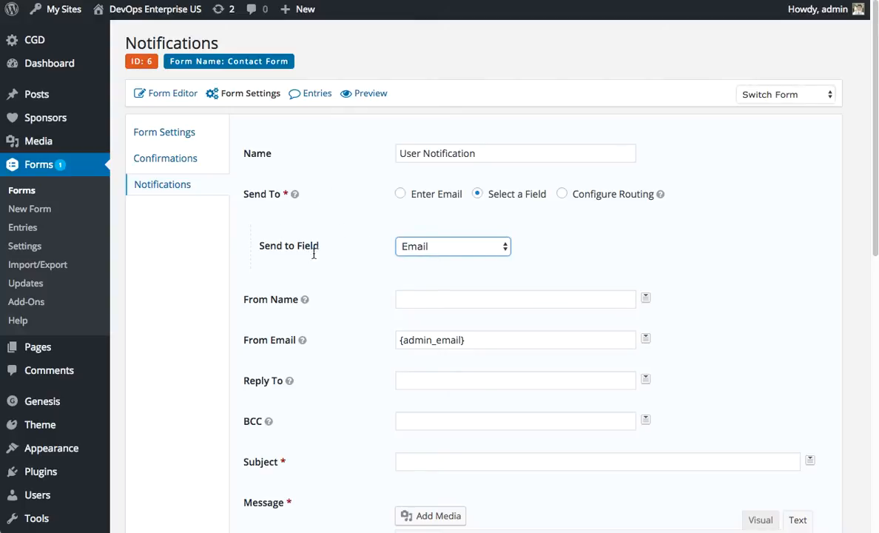
{"action": "left_click", "coordinate": [415, 252]}
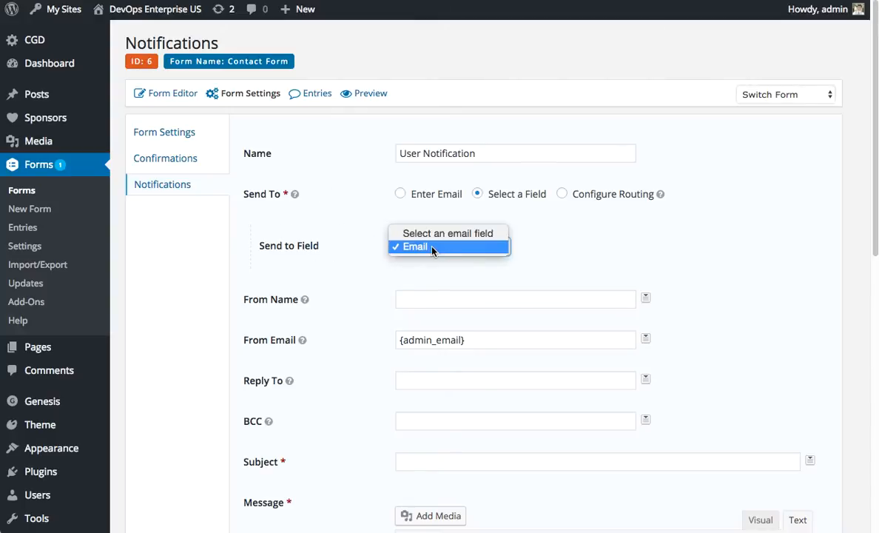
{"action": "left_click", "coordinate": [432, 249]}
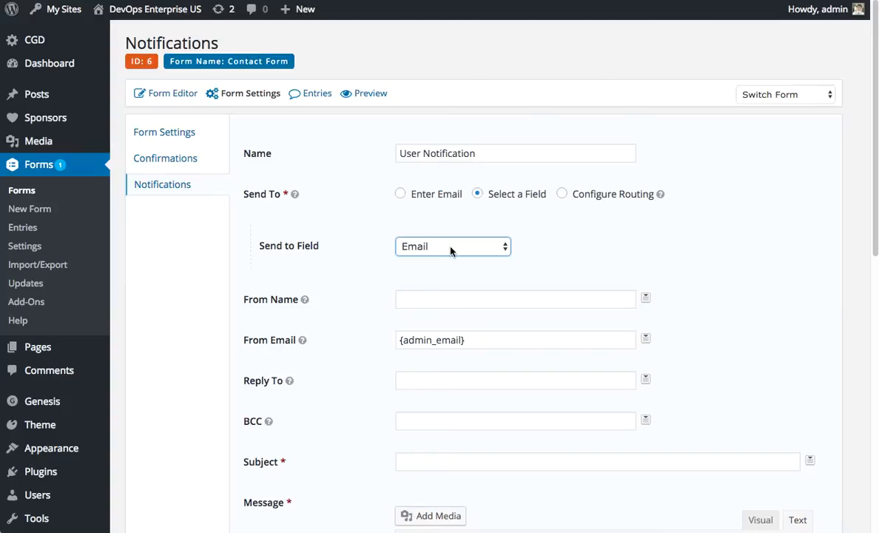
Look through the new notification's remaining settings and return to the notifications list without saving it.
{"action": "scroll", "coordinate": [449, 251], "scroll_direction": "down", "scroll_amount": 5}
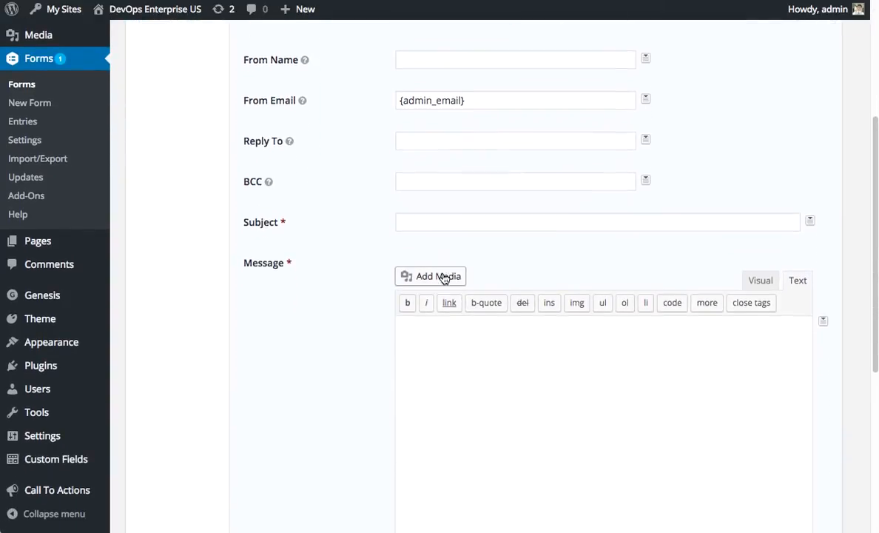
{"action": "scroll", "coordinate": [440, 259], "scroll_direction": "down", "scroll_amount": 3}
{"action": "left_click", "coordinate": [403, 259]}
{"action": "scroll", "coordinate": [467, 150], "scroll_direction": "down", "scroll_amount": 4}
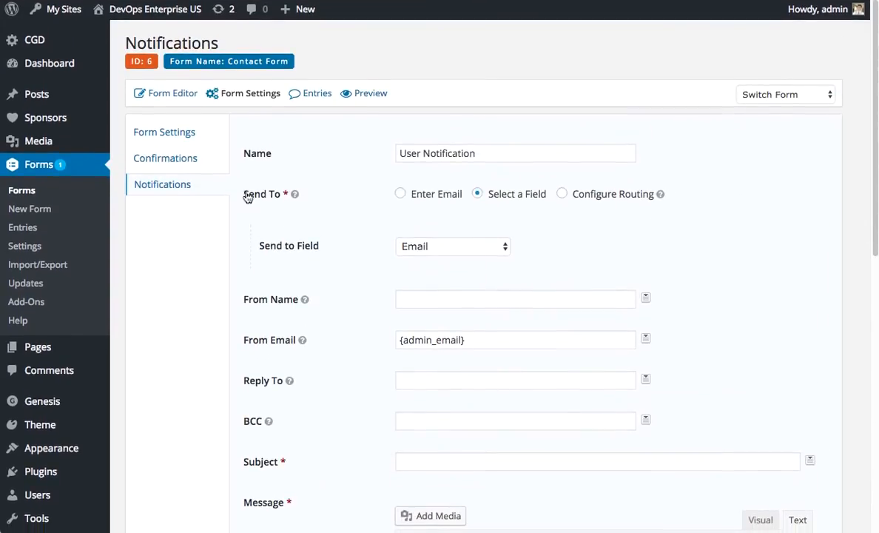
{"action": "left_click", "coordinate": [169, 191]}
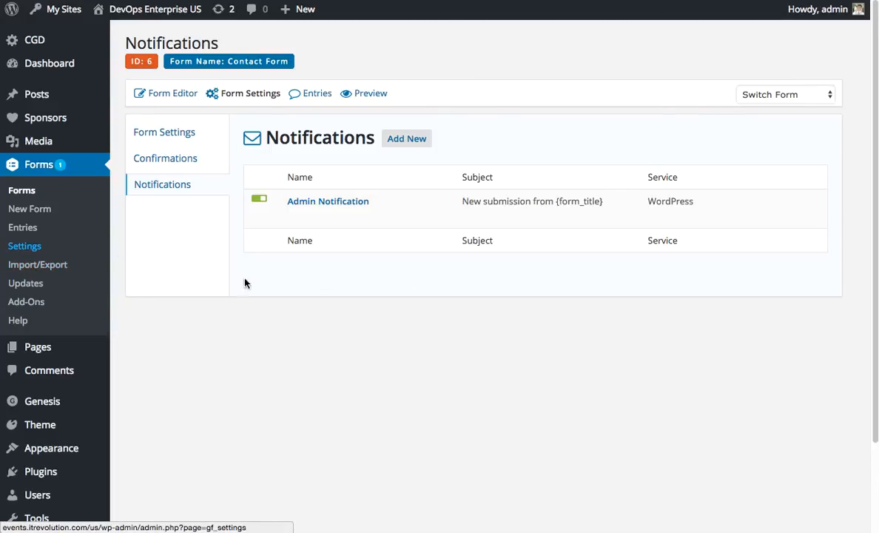
Return to the overview of all forms and bring up the desktop launcher.
{"action": "left_click", "coordinate": [21, 191]}
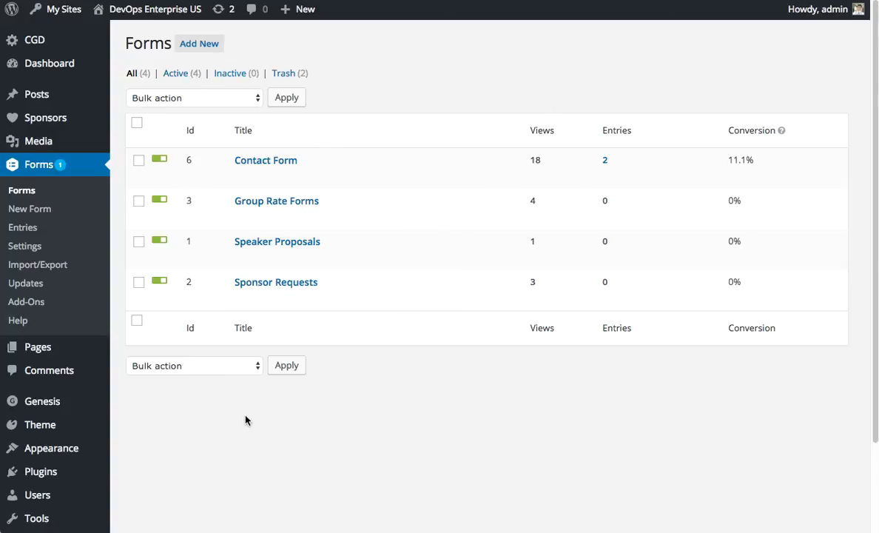
{"action": "scroll", "coordinate": [90, 441], "scroll_direction": "down", "scroll_amount": 2}
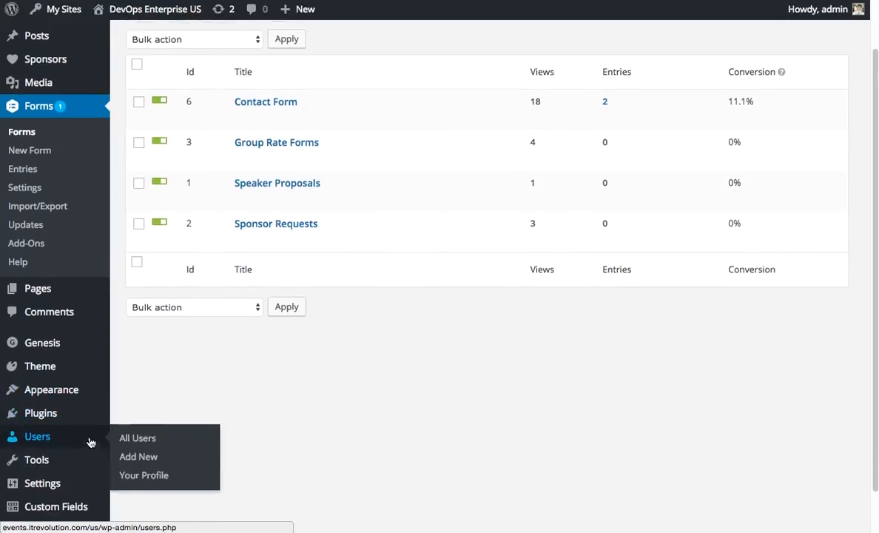
{"action": "scroll", "coordinate": [422, 458], "scroll_direction": "up", "scroll_amount": 2}
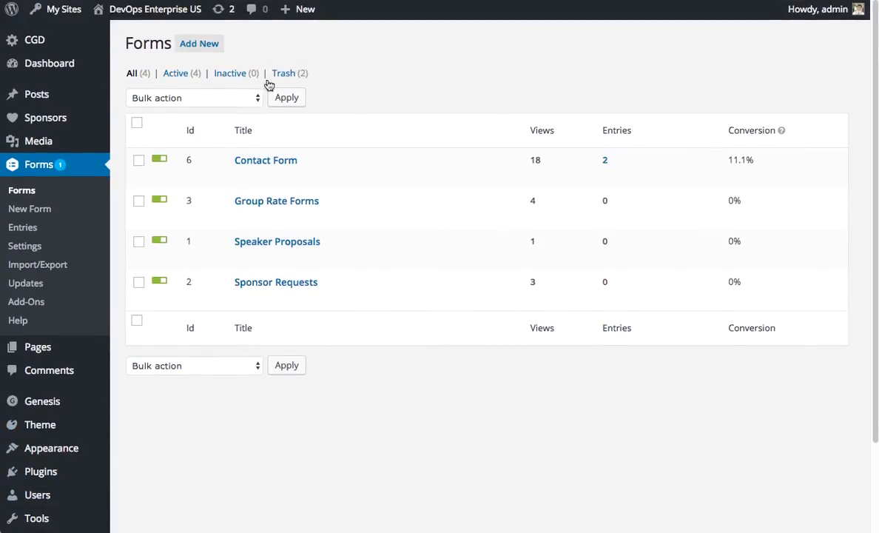
{"action": "key", "text": "alt+space"}
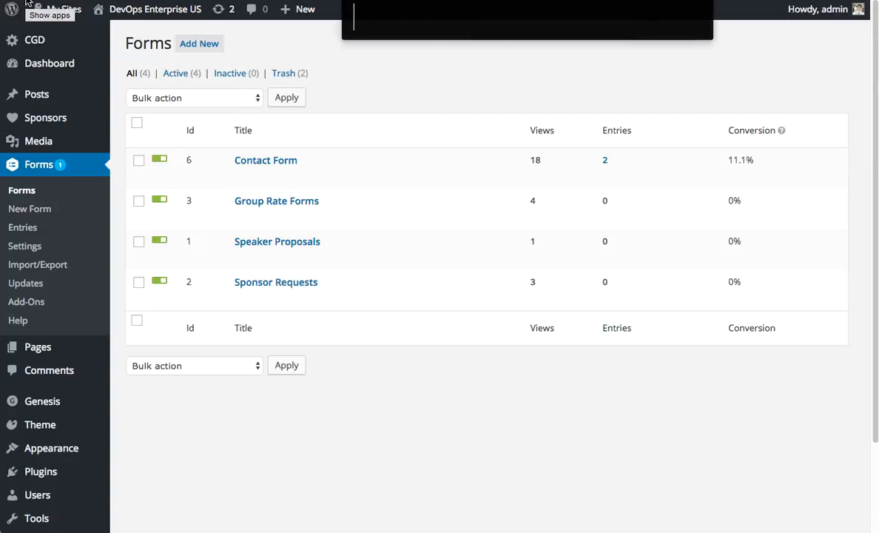